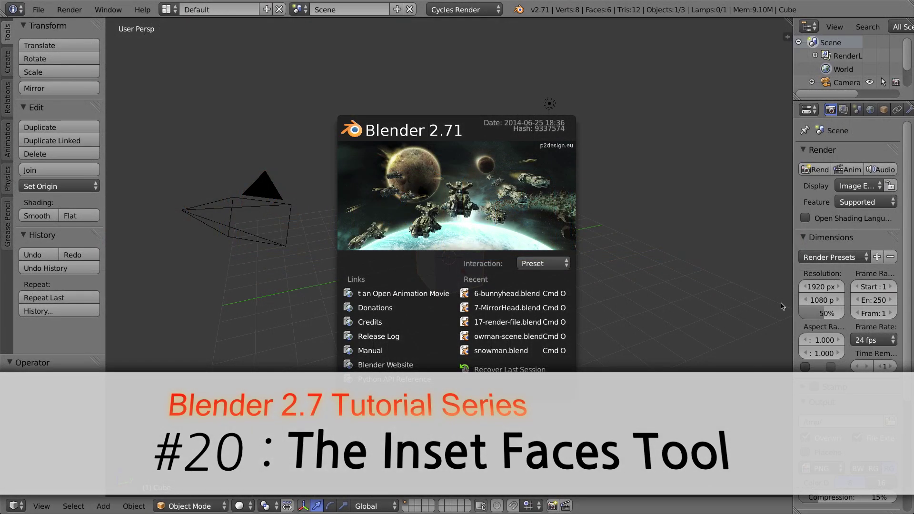
# - Enter Edit Mode on the default cube, switch to face selection and select its top face
pyautogui.click(519, 219)
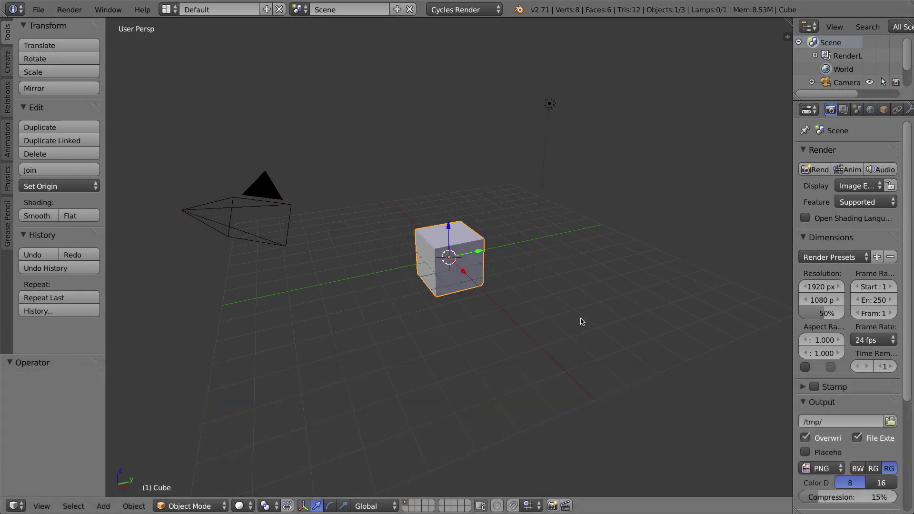
pyautogui.scroll(2, 514, 255)
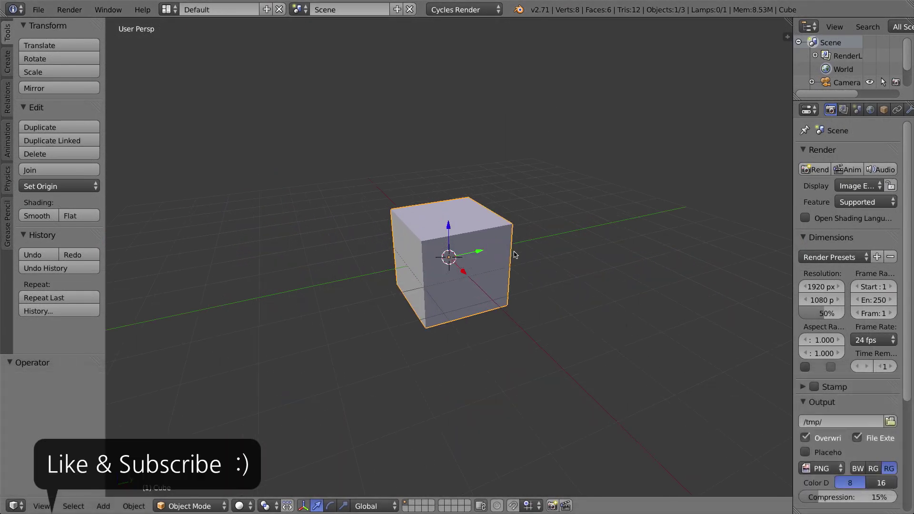
pyautogui.scroll(1, 514, 255)
pyautogui.press('Tab')
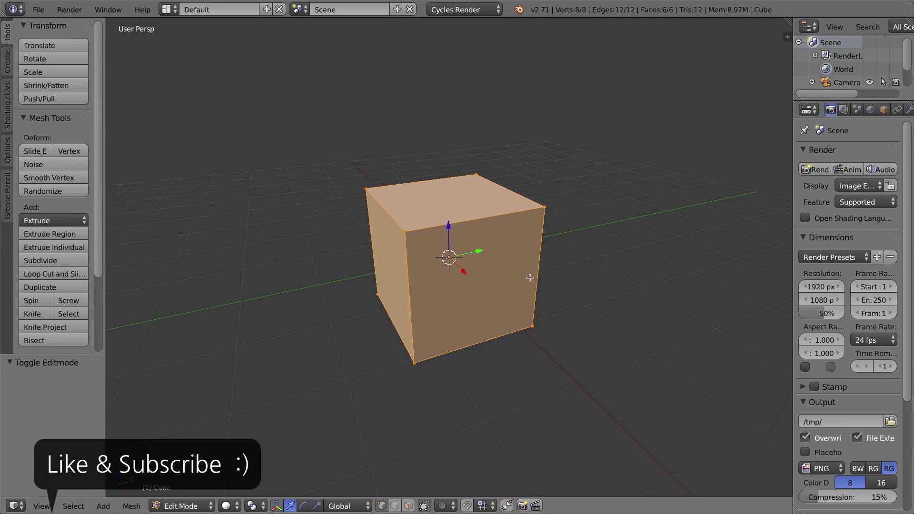
pyautogui.click(408, 506)
pyautogui.rightClick(450, 198)
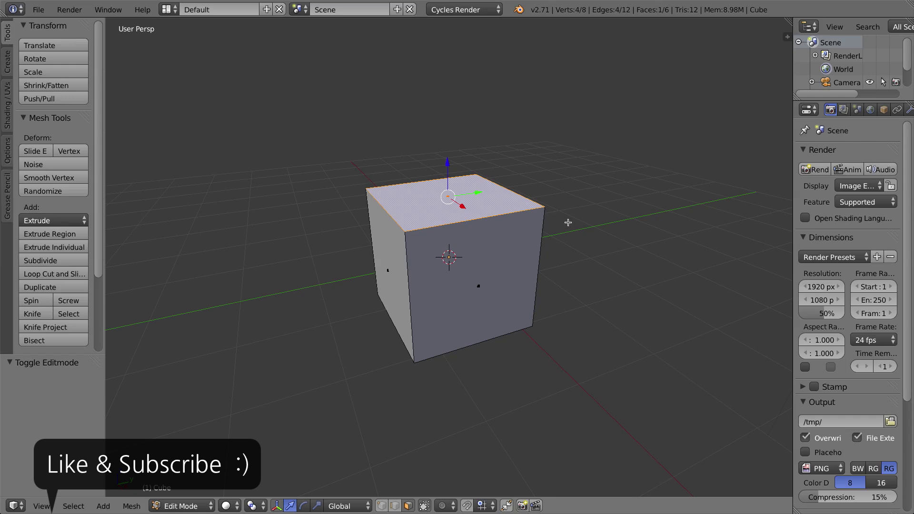
pyautogui.moveTo(553, 190); pyautogui.dragTo(531, 204, button='middle')
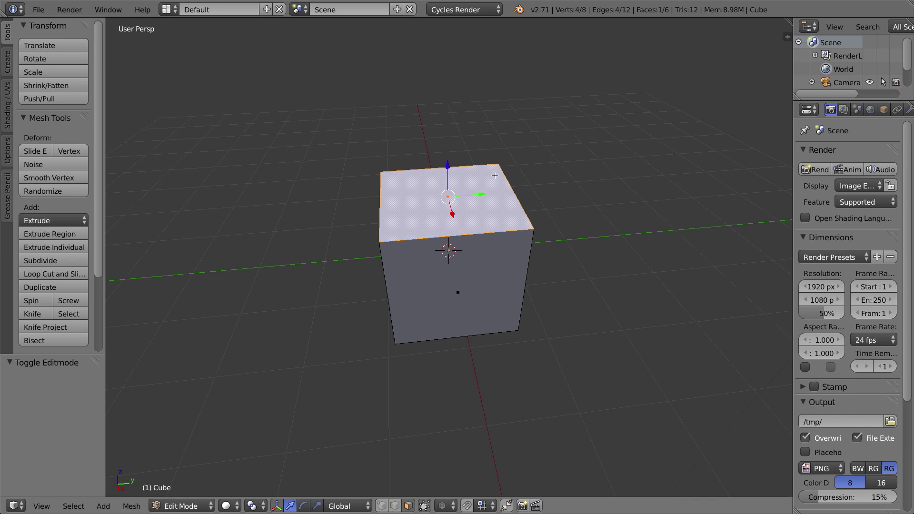
pyautogui.moveTo(457, 205); pyautogui.dragTo(514, 212, button='middle')
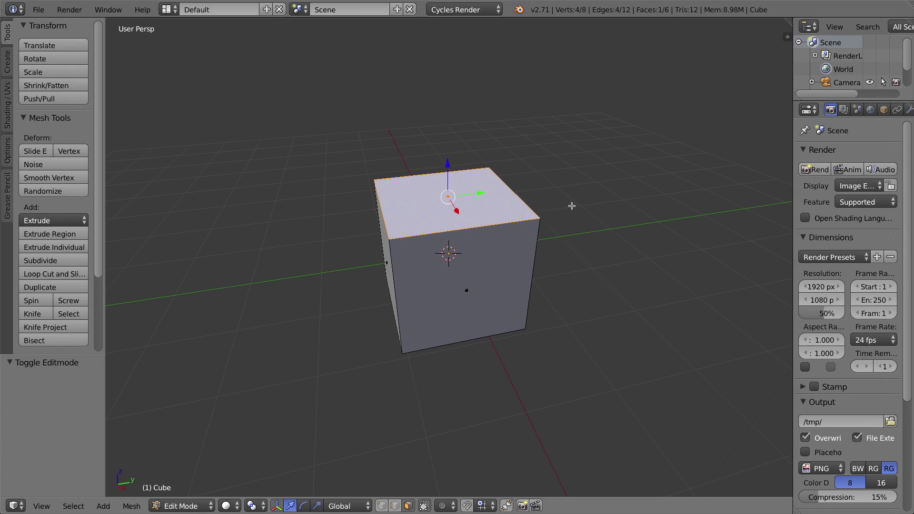
# - Try a manual inset of the top face by extruding it in place and scaling it to about 0.517, and undo it
pyautogui.press('e')
pyautogui.press('Escape')
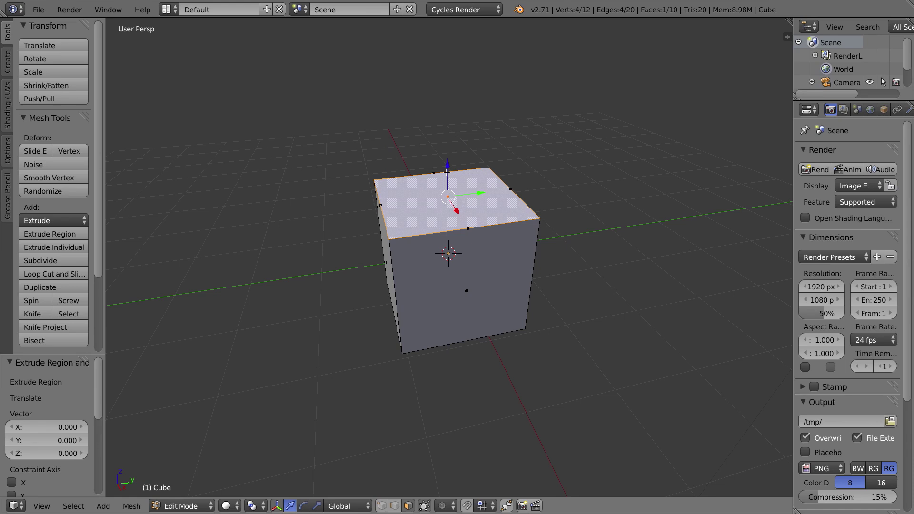
pyautogui.moveTo(447, 169); pyautogui.dragTo(493, 166)
pyautogui.hotkey('ctrl', 'z')
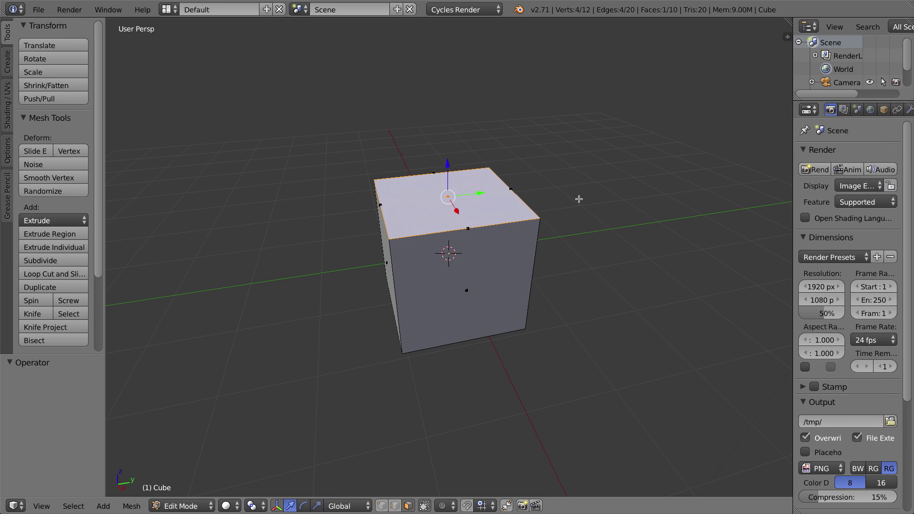
pyautogui.press('s')
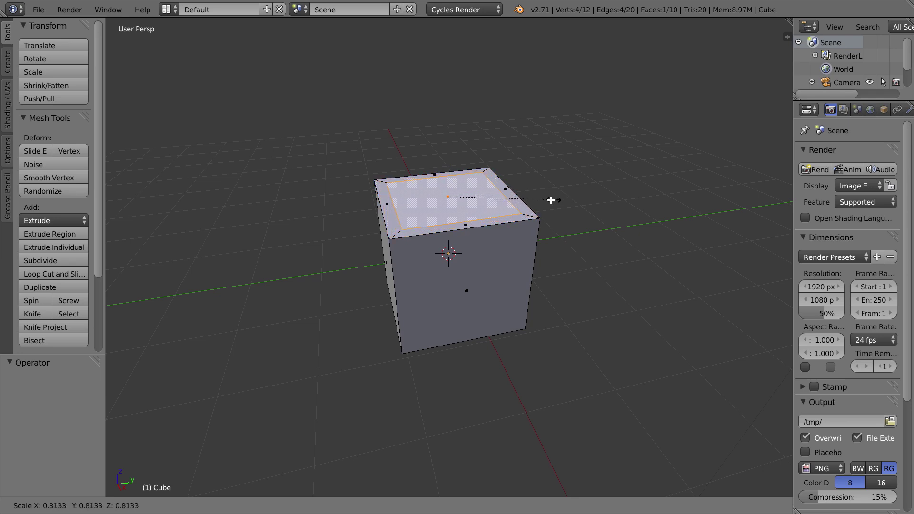
pyautogui.click(515, 201)
pyautogui.moveTo(515, 201); pyautogui.dragTo(418, 260, button='middle')
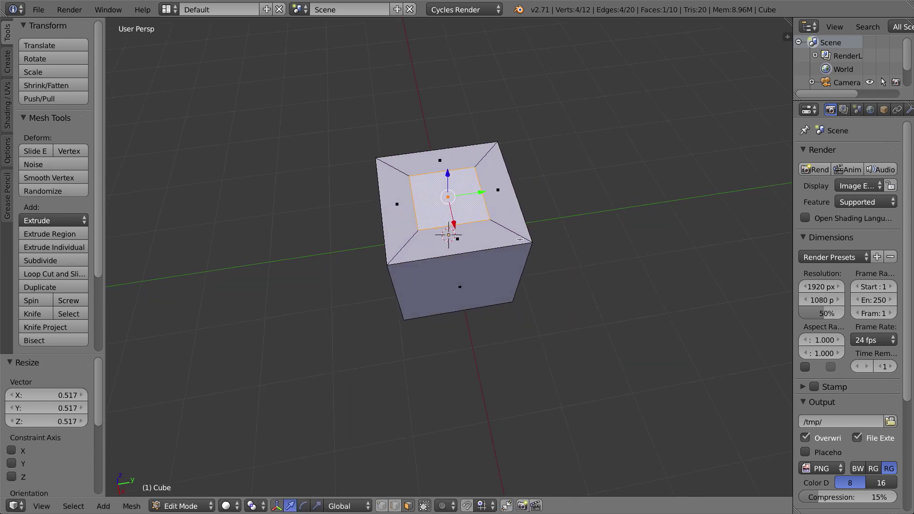
pyautogui.hotkey('ctrl', 'z')
pyautogui.hotkey('ctrl', 'z')
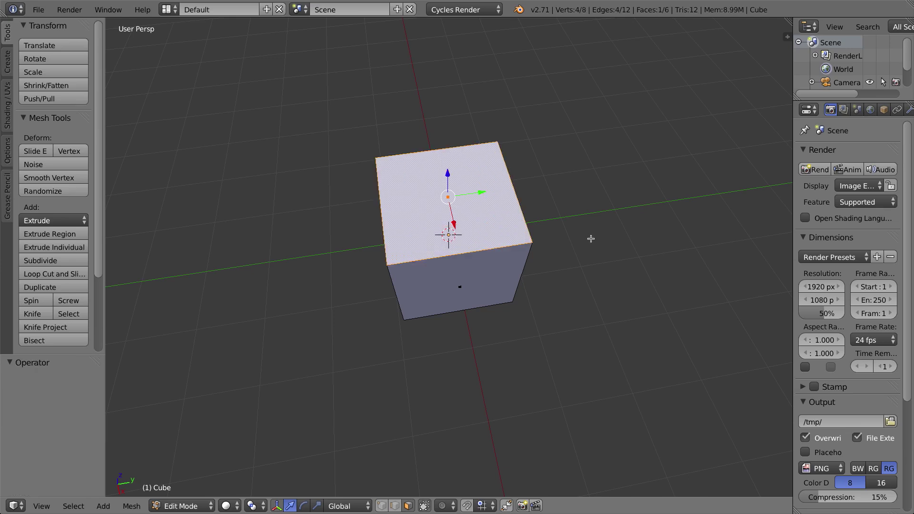
# - Repeat the in-place extrusion of the top face, scale it to about 0.556, and undo both operations
pyautogui.press('e')
pyautogui.rightClick(576, 194)
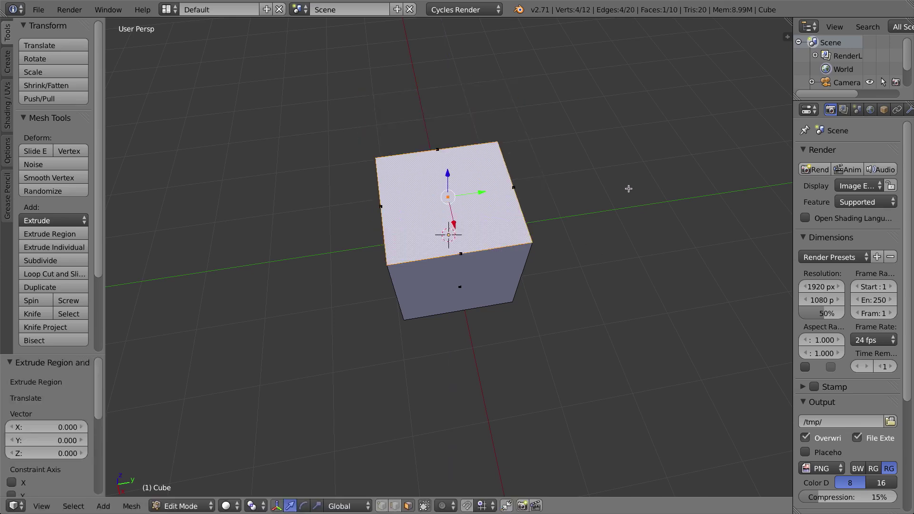
pyautogui.press('s')
pyautogui.click(547, 218)
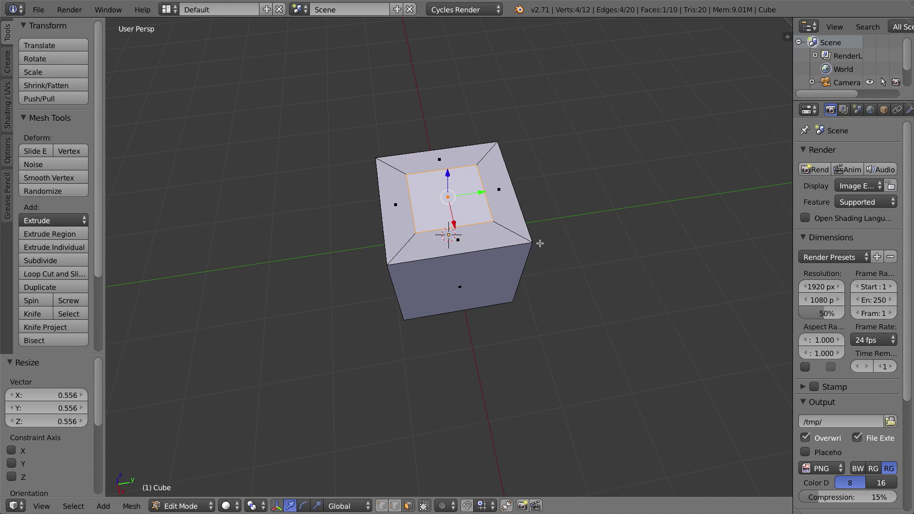
pyautogui.hotkey('ctrl', 'z')
pyautogui.hotkey('ctrl', 'z')
pyautogui.moveTo(594, 239); pyautogui.dragTo(587, 219, button='middle')
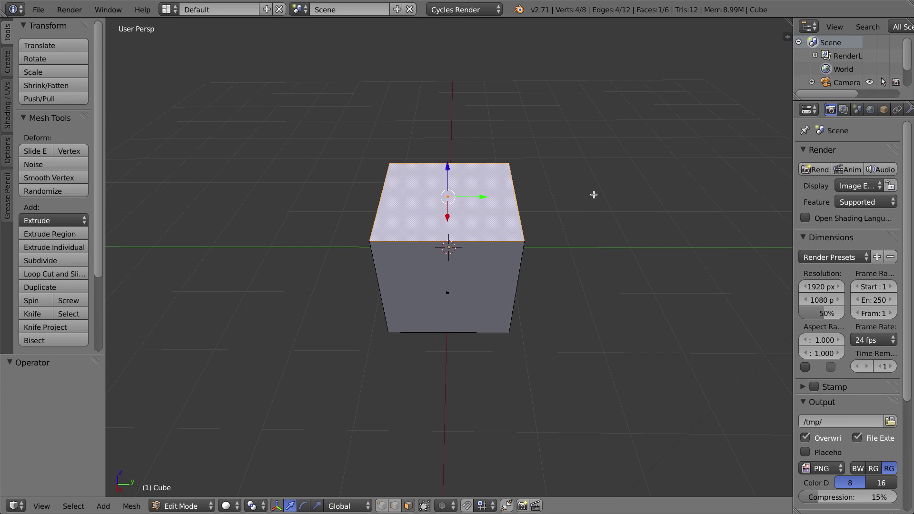
# - Inset the cube's top face with the Inset Faces tool at a thickness of about 0.53
pyautogui.press('w')
pyautogui.hotkey('ctrl', 'f')
pyautogui.press('i')
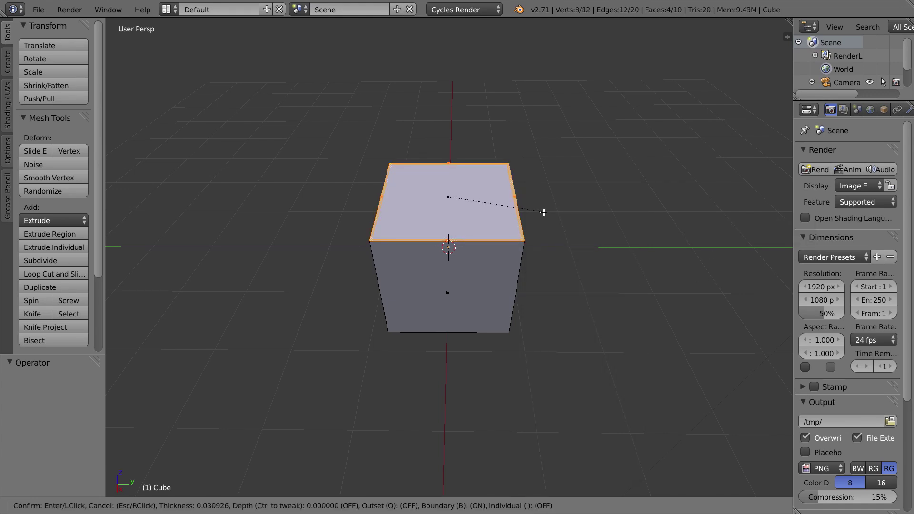
pyautogui.click(510, 208)
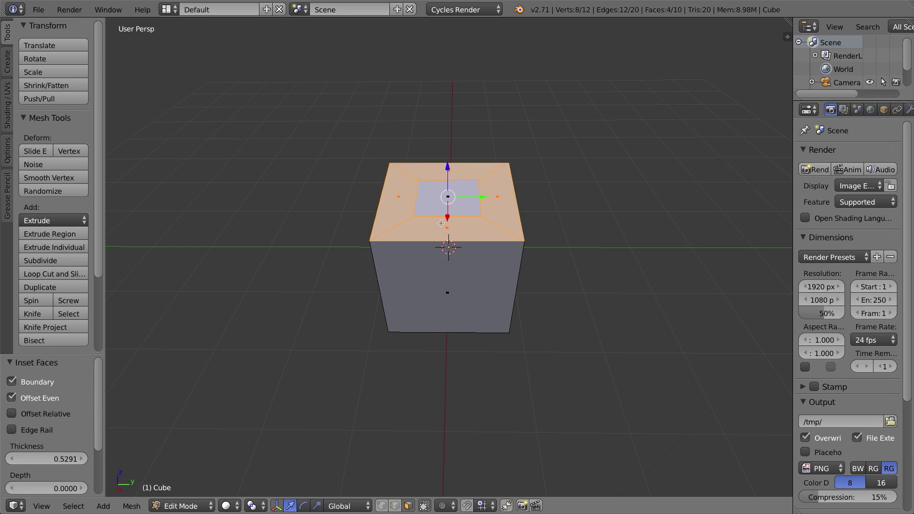
pyautogui.moveTo(440, 223); pyautogui.dragTo(476, 222, button='middle')
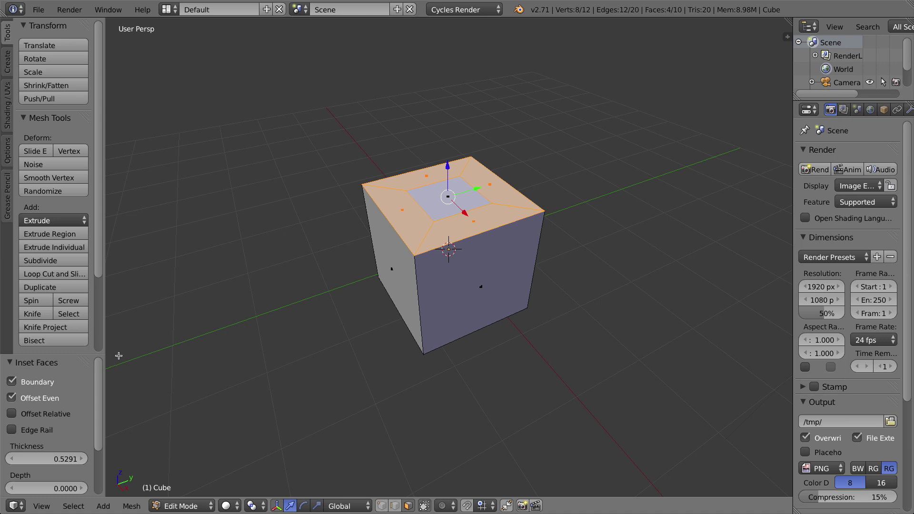
# - Expand the Inset Faces options, set the thickness to about 0.40 and turn off Select Outer
pyautogui.moveTo(83, 356); pyautogui.dragTo(72, 232)
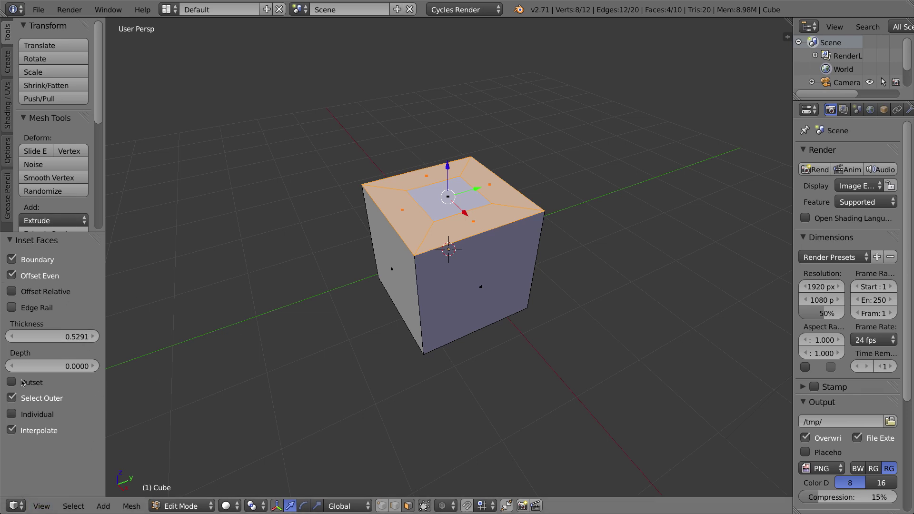
pyautogui.moveTo(67, 336); pyautogui.dragTo(61, 336)
pyautogui.moveTo(69, 336); pyautogui.dragTo(67, 336)
pyautogui.click(12, 398)
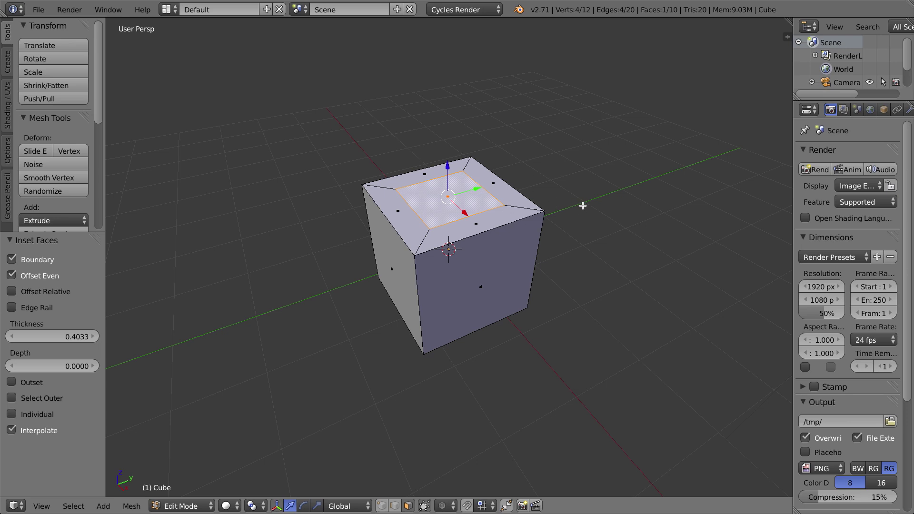
# - Inset the inner top face again at a thickness of about 0.26, and undo both insets
pyautogui.press('i')
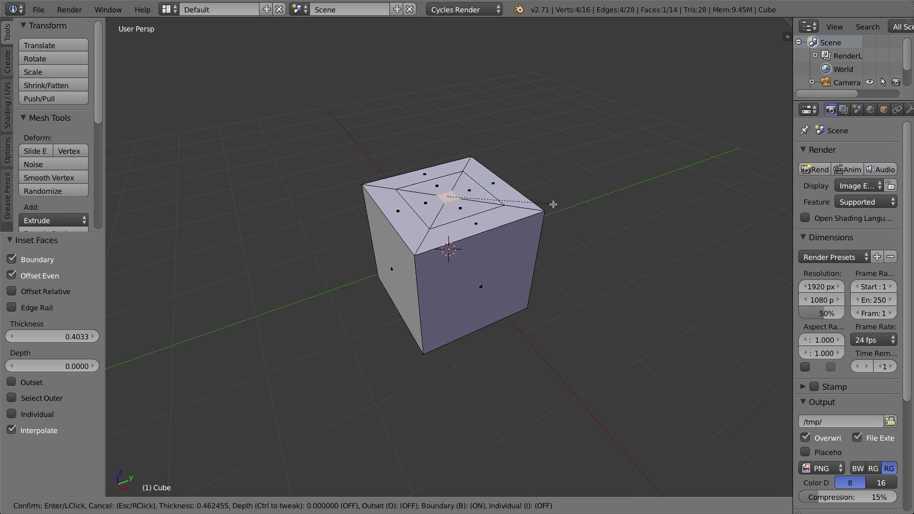
pyautogui.click(462, 195)
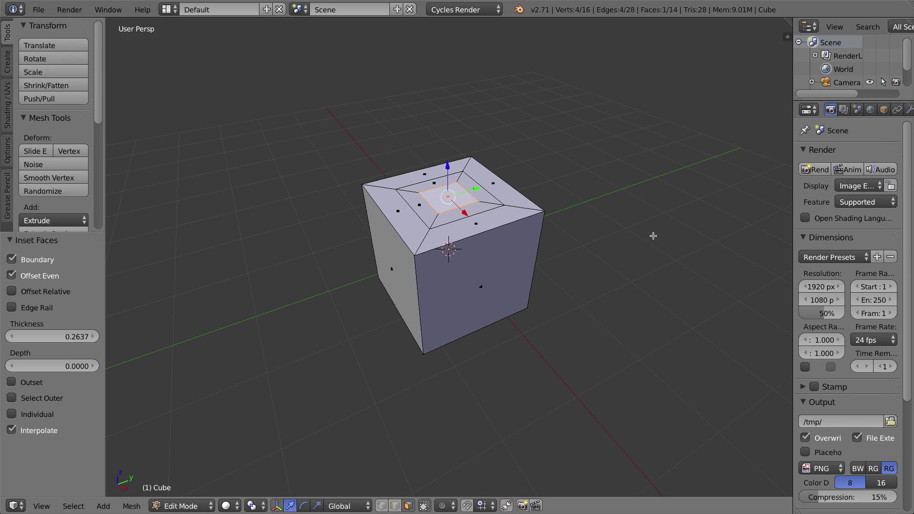
pyautogui.hotkey('ctrl', 'z')
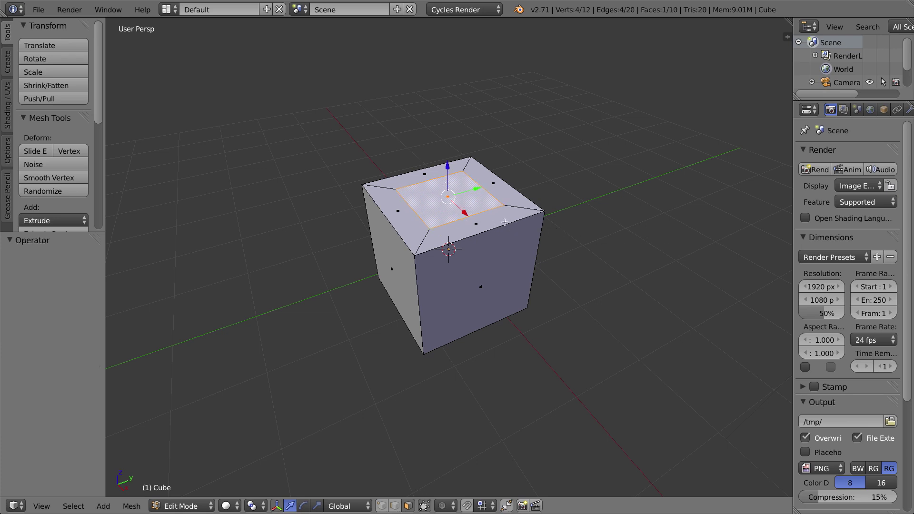
pyautogui.hotkey('ctrl', 'z')
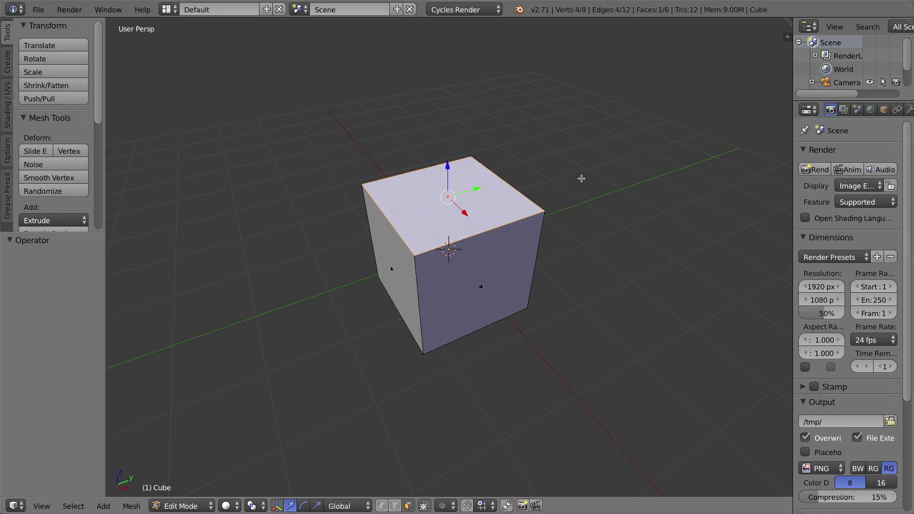
# - Inset the top face by about 0.28, sink it to a depth of about -0.08, and toggle Boundary off and on
pyautogui.press('i')
pyautogui.click(565, 180)
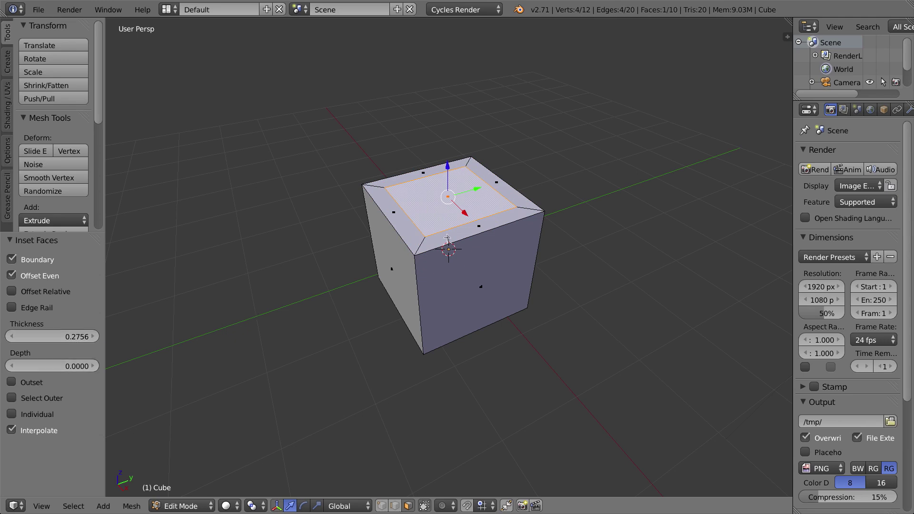
pyautogui.moveTo(447, 237); pyautogui.dragTo(443, 224, button='middle')
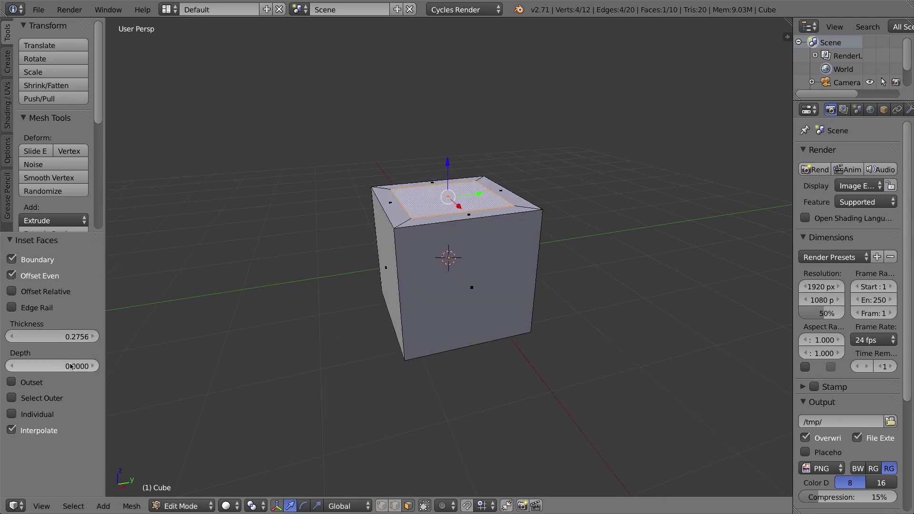
pyautogui.moveTo(72, 367)
pyautogui.mouseDown()
pyautogui.moveTo(79, 367)
pyautogui.moveTo(64, 367)
pyautogui.mouseUp()
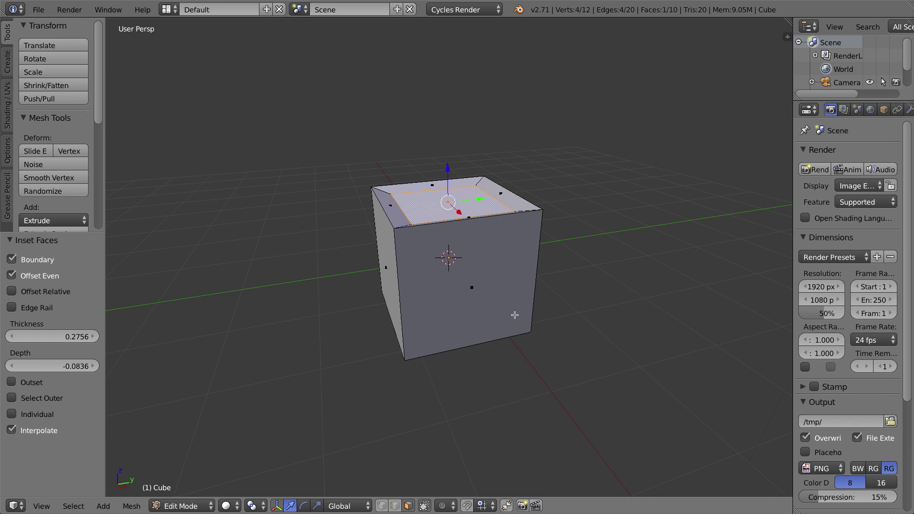
pyautogui.moveTo(467, 197); pyautogui.dragTo(451, 164, button='middle')
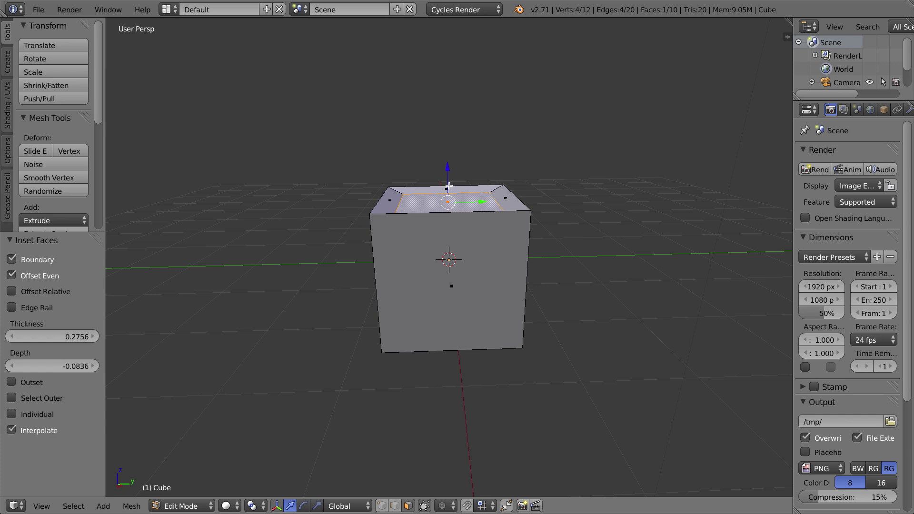
pyautogui.click(12, 261)
pyautogui.click(12, 260)
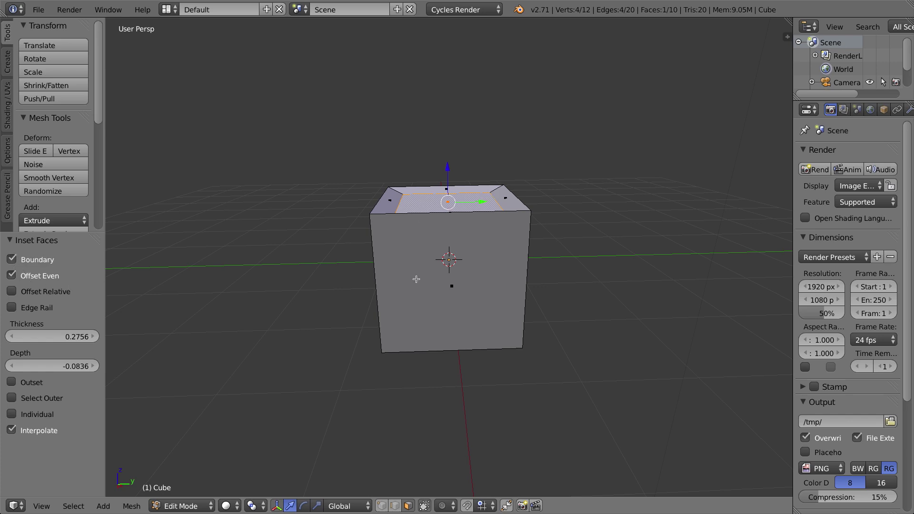
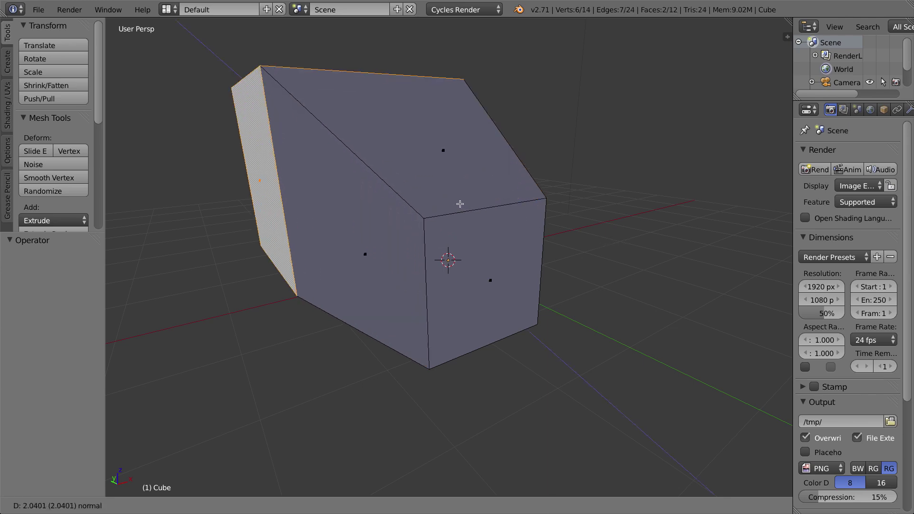
# - Extrude the cube's top face and adjacent side face together in place and scale them to about 0.589
pyautogui.rightClick(525, 200)
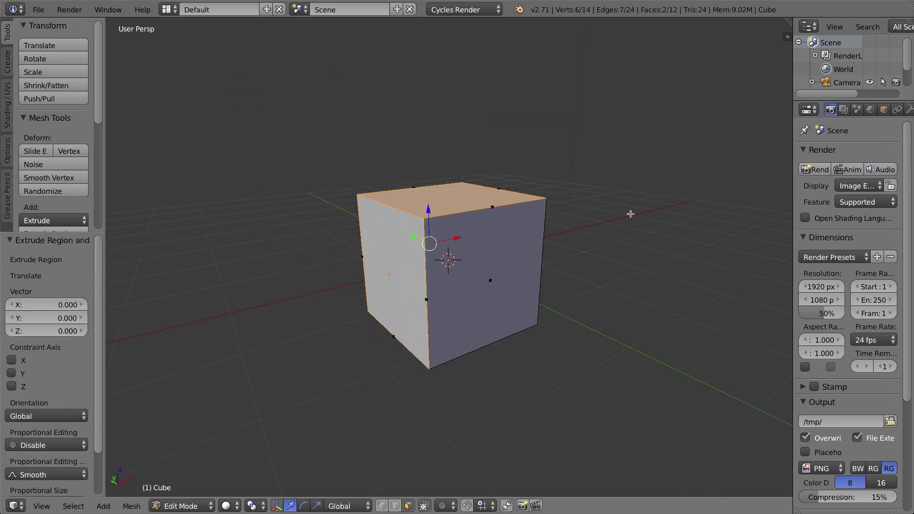
pyautogui.press('s')
pyautogui.click(545, 216)
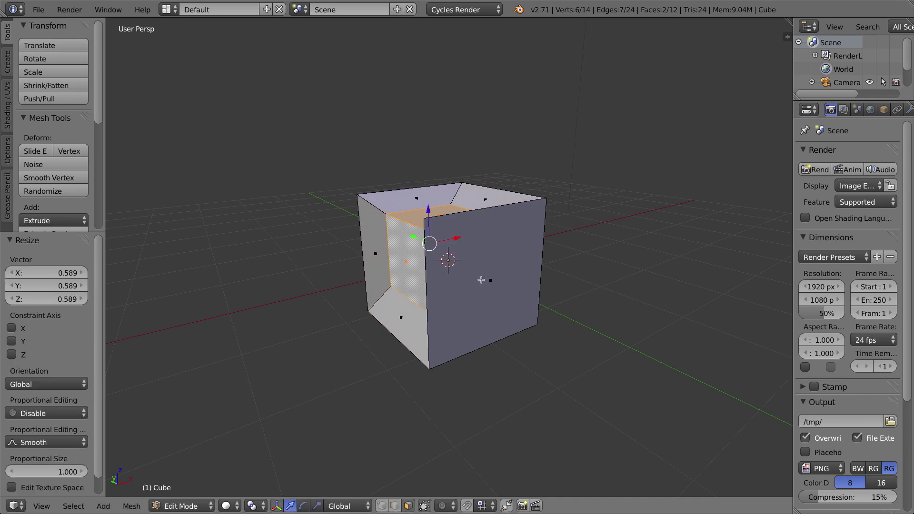
pyautogui.moveTo(481, 280); pyautogui.dragTo(463, 269, button='middle')
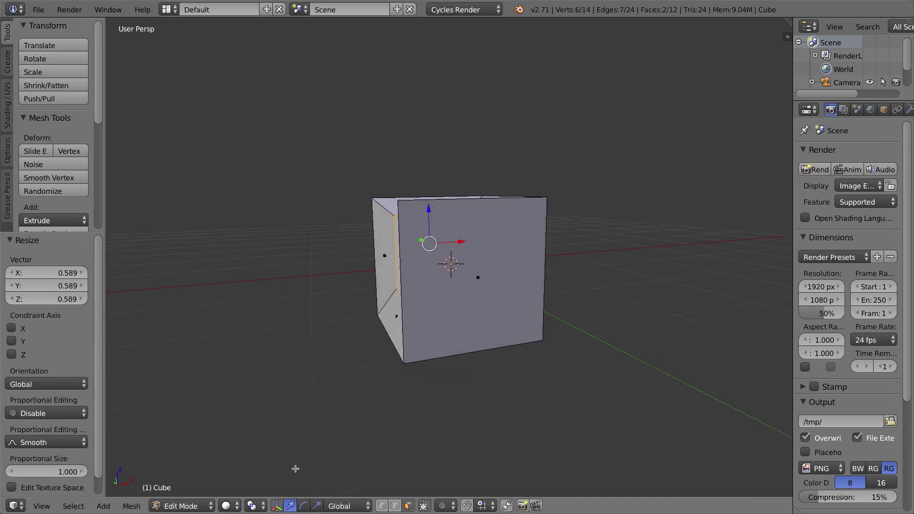
# - Switch the viewport to wireframe shading and examine how the scaled faces sit inside the cube
pyautogui.click(240, 506)
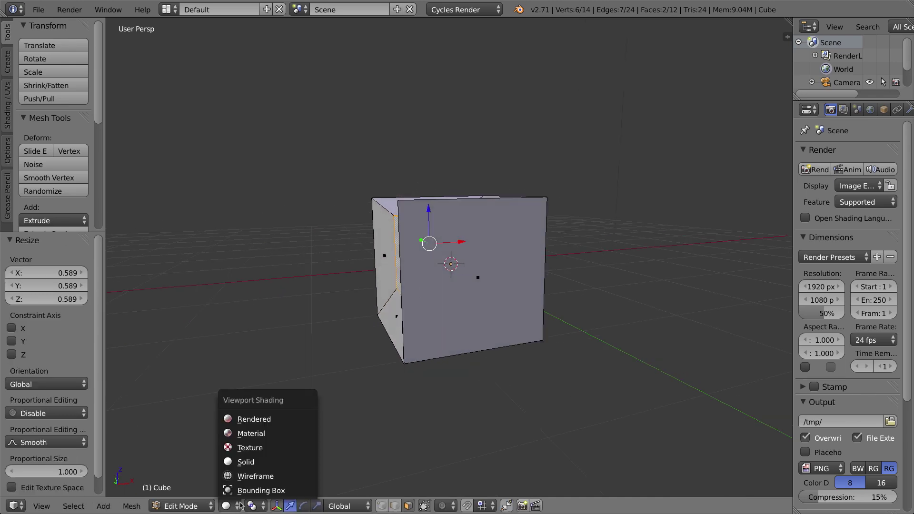
pyautogui.click(255, 477)
pyautogui.press('z')
pyautogui.press('z')
pyautogui.press('z')
pyautogui.press('z')
pyautogui.moveTo(492, 330); pyautogui.dragTo(471, 327, button='middle')
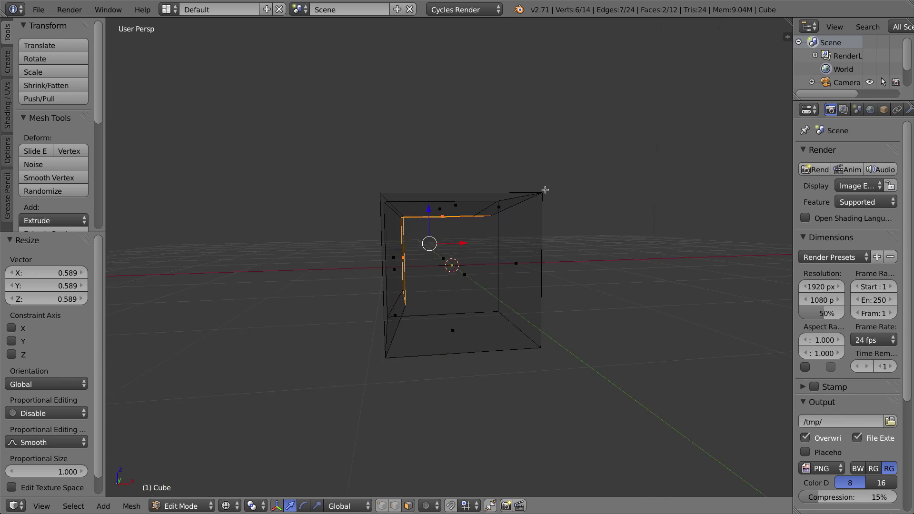
pyautogui.moveTo(458, 215); pyautogui.dragTo(486, 196, button='middle')
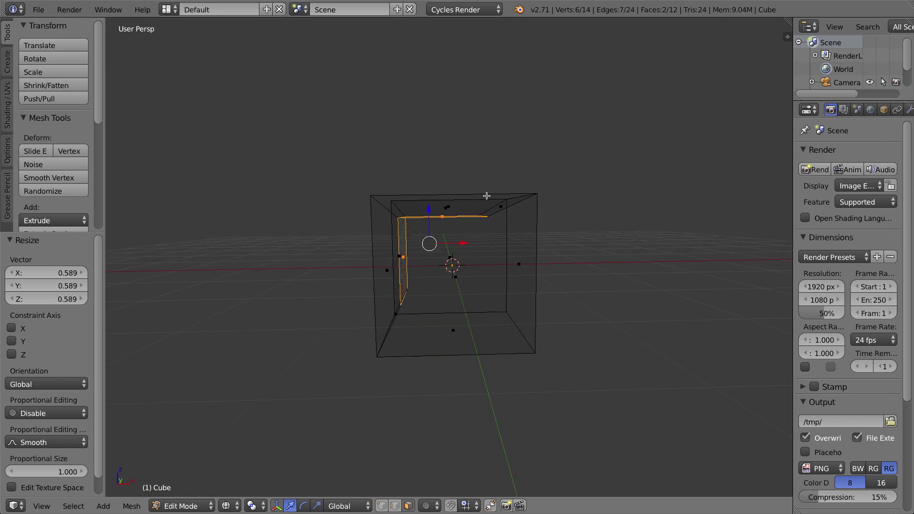
# - Undo the scaling of the extruded faces and scale them again to about 0.739
pyautogui.moveTo(371, 219); pyautogui.dragTo(433, 237, button='middle')
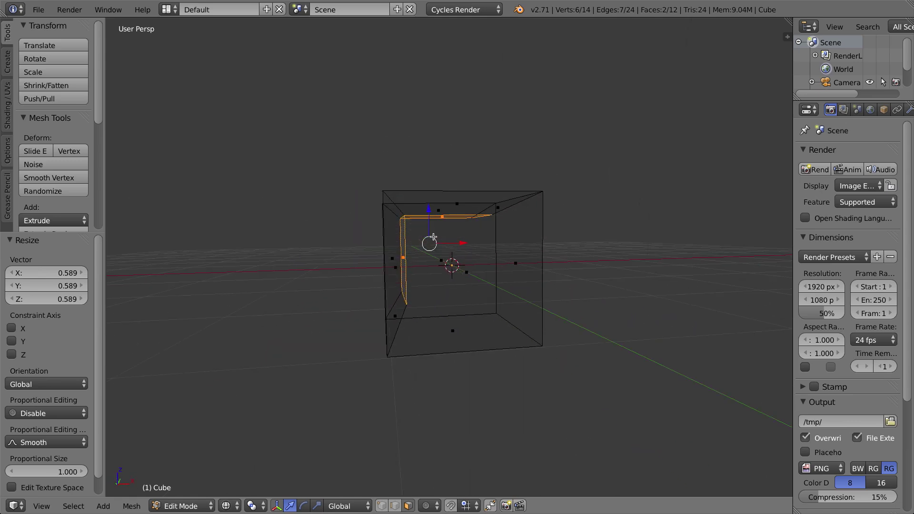
pyautogui.moveTo(480, 262); pyautogui.dragTo(483, 260, button='middle')
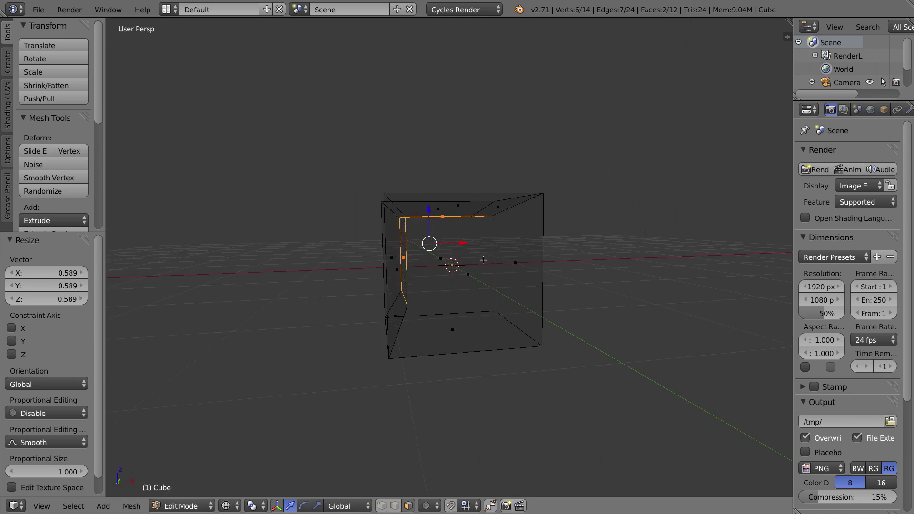
pyautogui.moveTo(429, 251); pyautogui.dragTo(439, 217, button='middle')
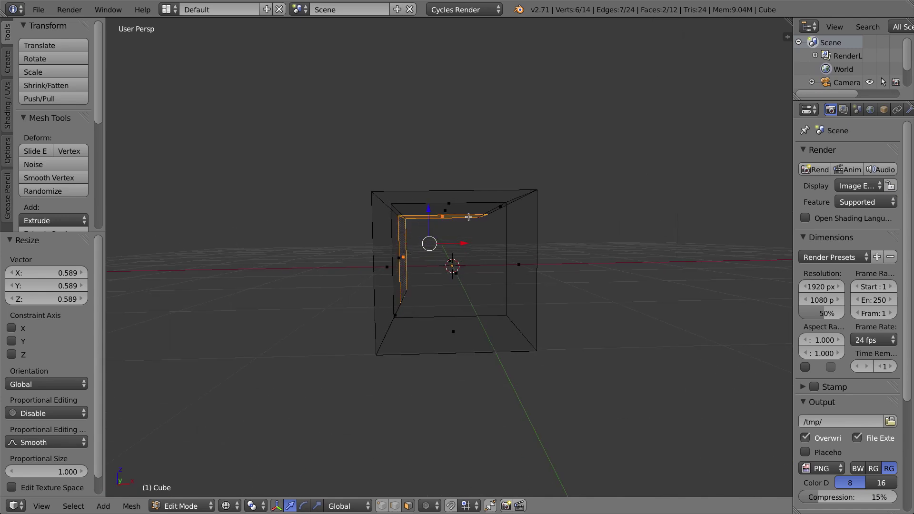
pyautogui.hotkey('ctrl', 'z')
pyautogui.press('s')
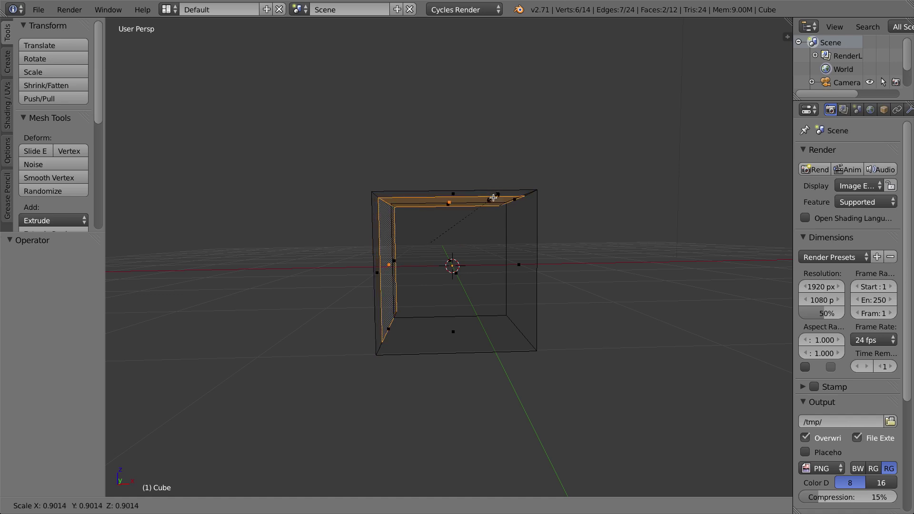
pyautogui.click(483, 209)
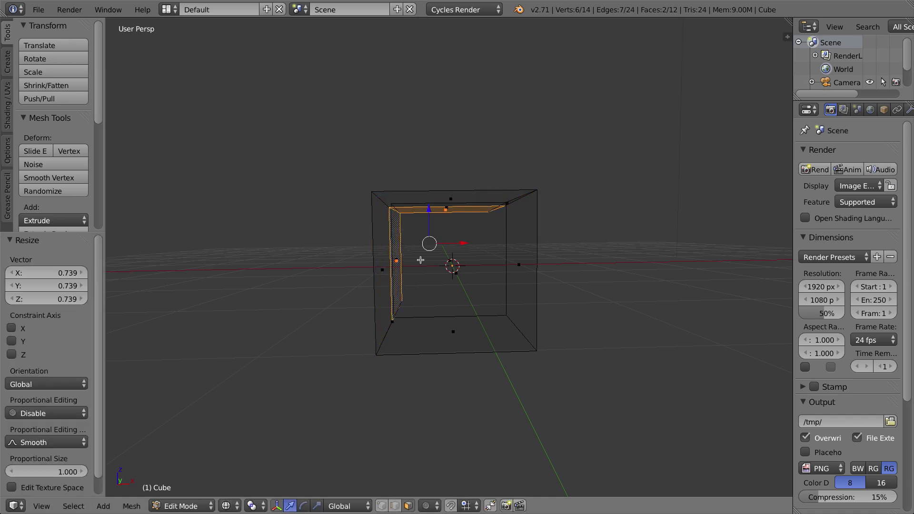
# - Set the pivot point to Median Point and undo the last scaling of the extruded faces
pyautogui.click(252, 508)
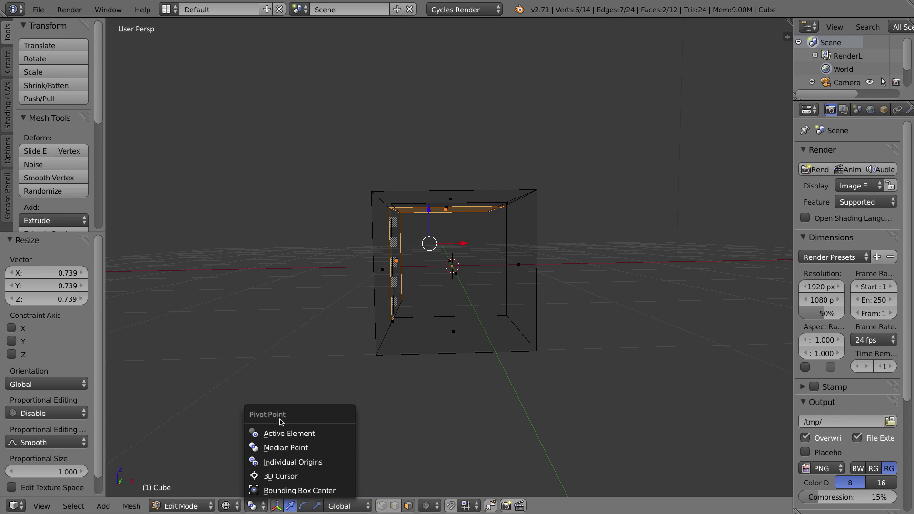
pyautogui.click(285, 448)
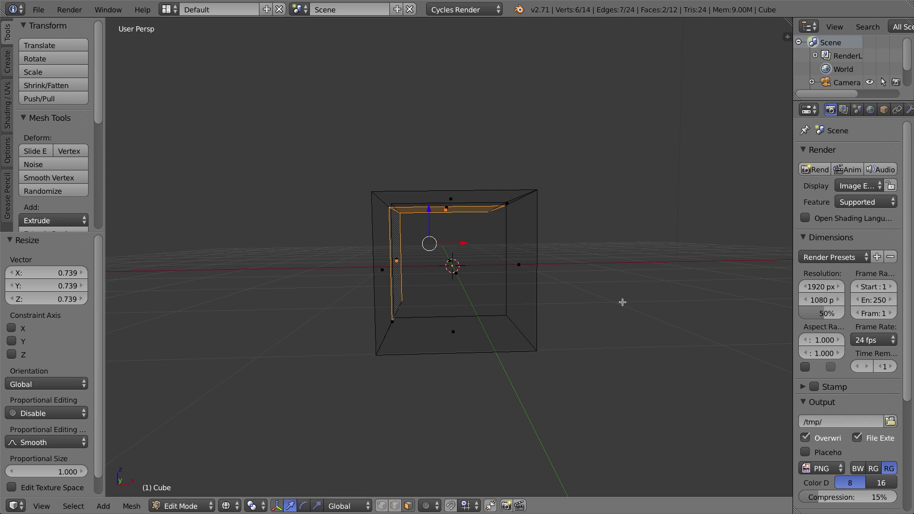
pyautogui.hotkey('ctrl', 'z')
# - Switch to the front orthographic view and set the pivot point to 3D Cursor
pyautogui.press('KP_1')
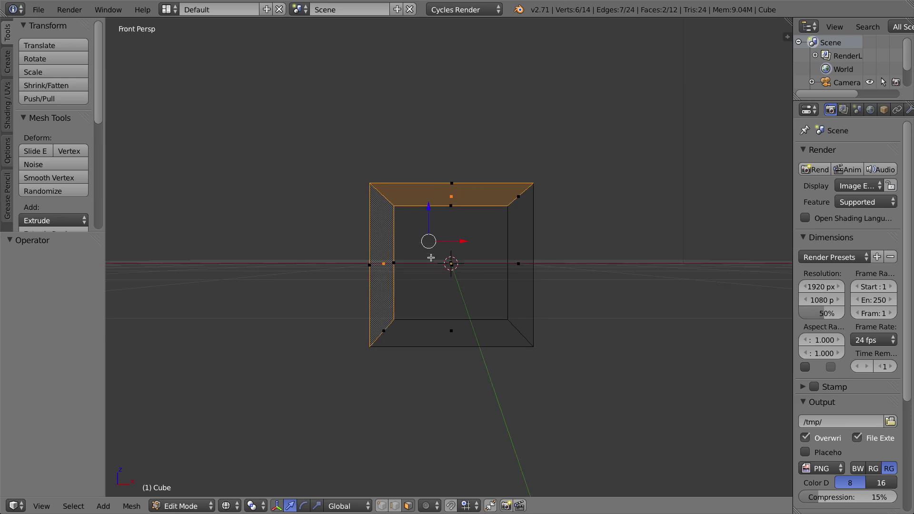
pyautogui.press('KP_5')
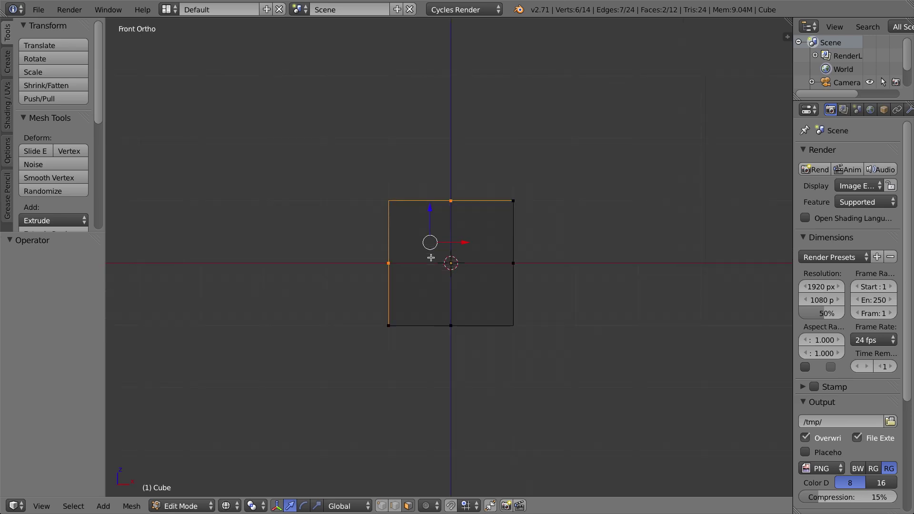
pyautogui.click(256, 506)
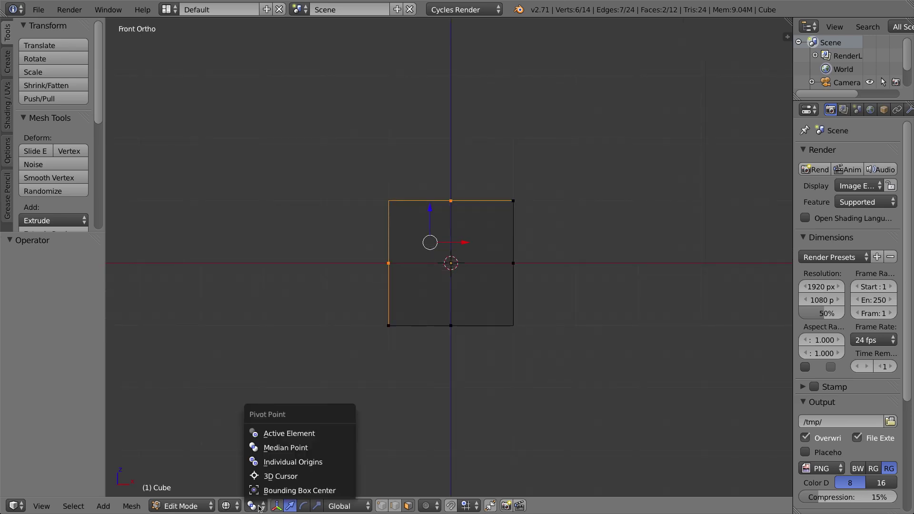
pyautogui.click(279, 476)
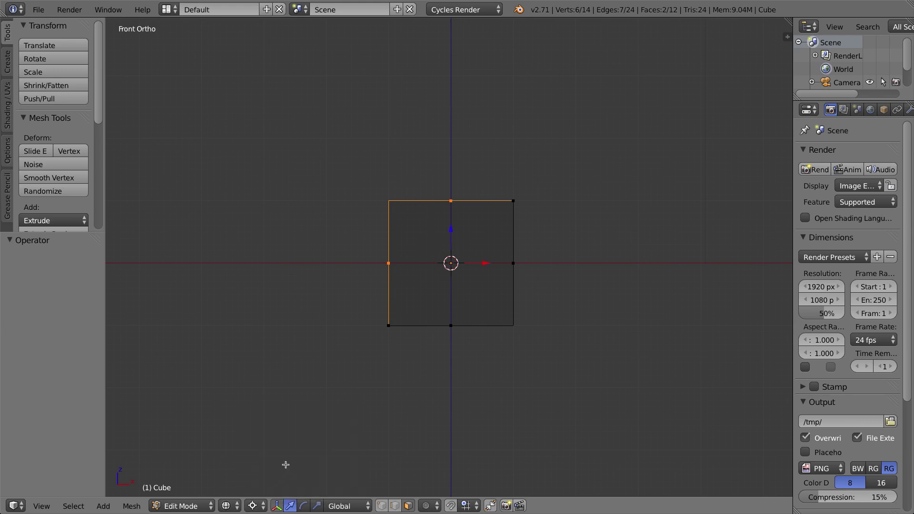
# - Place the 3D cursor well above and to the left of the cube, scale the selected faces about it, and undo the scaling
pyautogui.click(330, 126)
pyautogui.press('r')
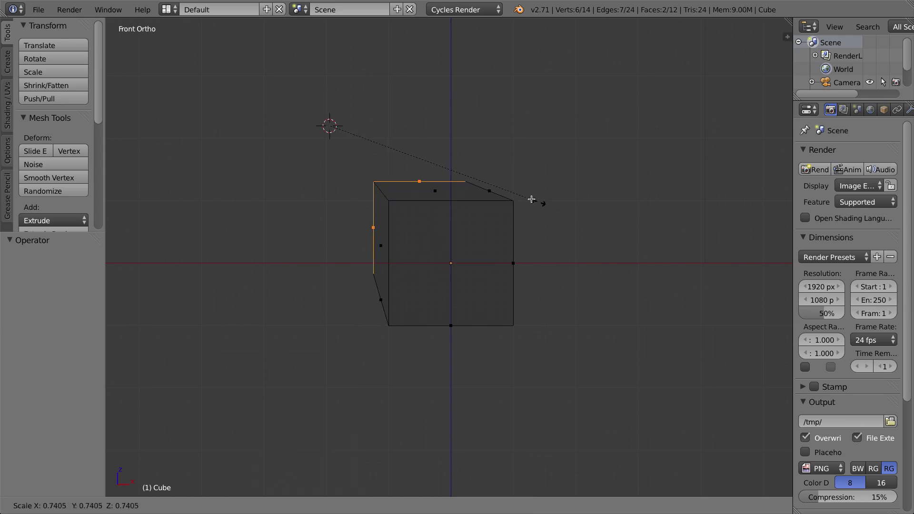
pyautogui.click(504, 186)
pyautogui.hotkey('ctrl', 'z')
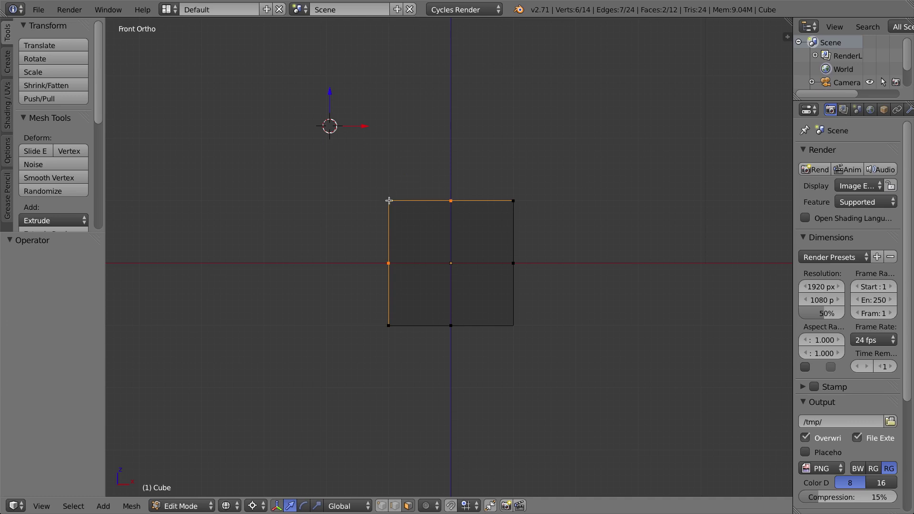
# - Place the 3D cursor on the cube's upper-left corner and scale the selected faces about it to about 0.733
pyautogui.click(390, 201)
pyautogui.press('s')
pyautogui.click(584, 267)
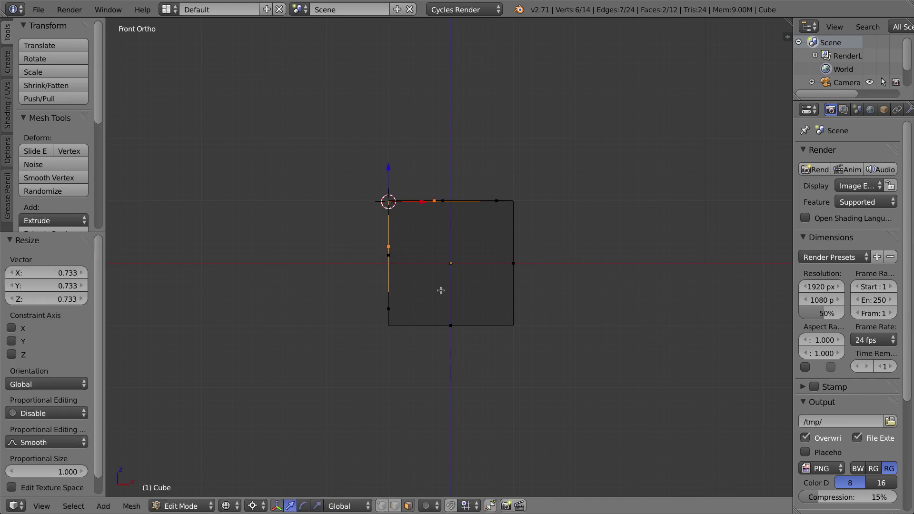
# - Examine the scaled faces from several angles and switch the viewport back to solid shading
pyautogui.moveTo(402, 262); pyautogui.dragTo(469, 298, button='middle')
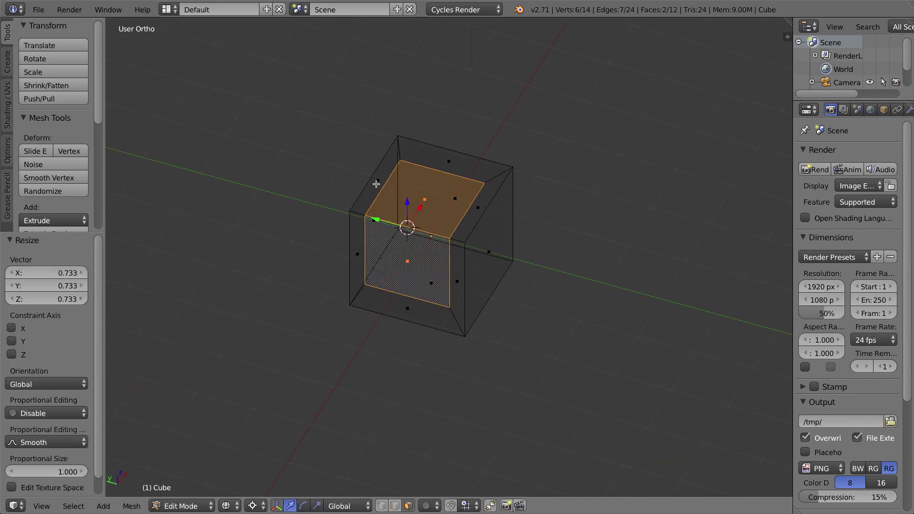
pyautogui.moveTo(458, 194); pyautogui.dragTo(509, 183, button='middle')
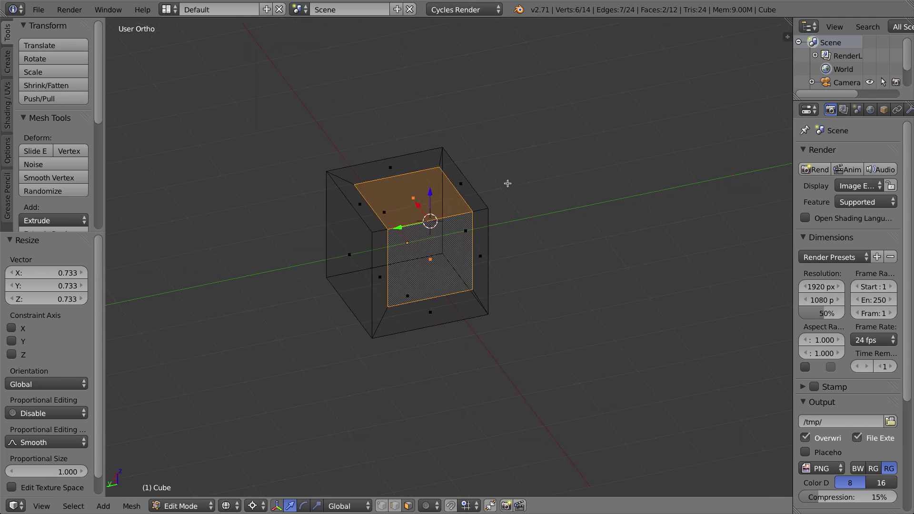
pyautogui.moveTo(427, 177)
pyautogui.mouseDown(button='middle')
pyautogui.moveTo(399, 173)
pyautogui.moveTo(432, 183)
pyautogui.mouseUp(button='middle')
pyautogui.press('z')
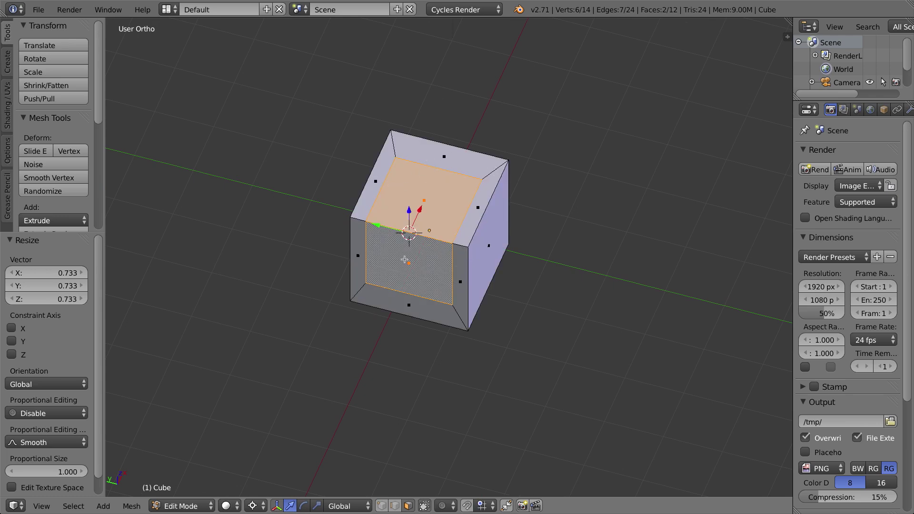
# - Undo the scaling and the extrusion of the two faces, and stop using the 3D Cursor as the pivot point
pyautogui.hotkey('ctrl', 'z')
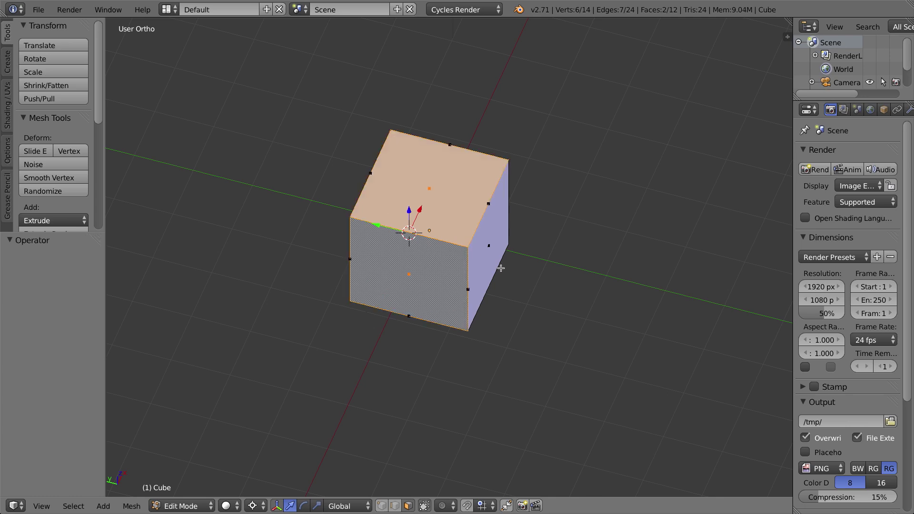
pyautogui.hotkey('ctrl', 'z')
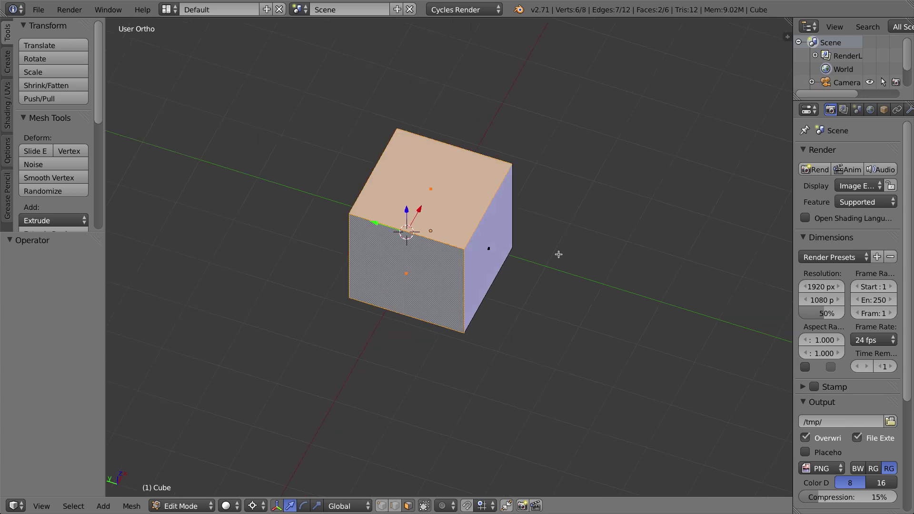
pyautogui.moveTo(565, 255); pyautogui.dragTo(498, 236, button='middle')
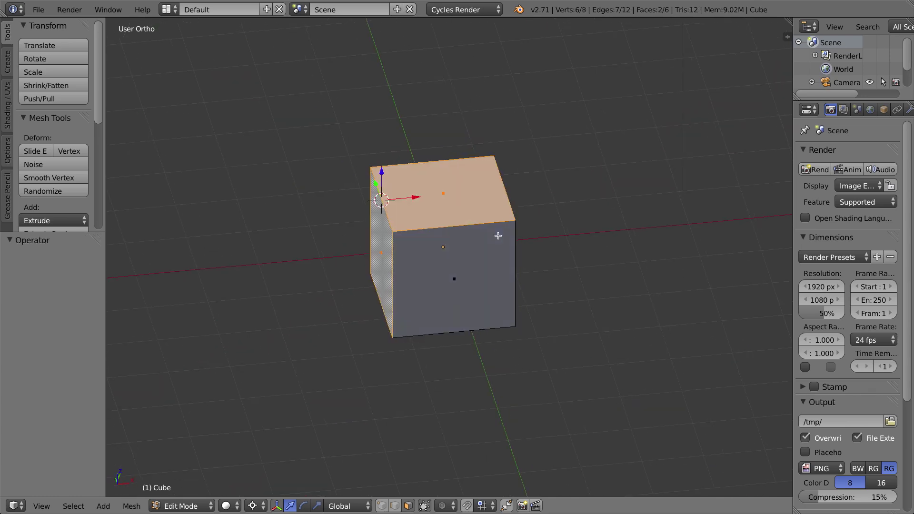
pyautogui.click(257, 506)
pyautogui.click(292, 461)
# - Inset the cube's top face and adjacent side face together by about 0.33 and set the inset depth to 0
pyautogui.moveTo(447, 262); pyautogui.dragTo(525, 206, button='middle')
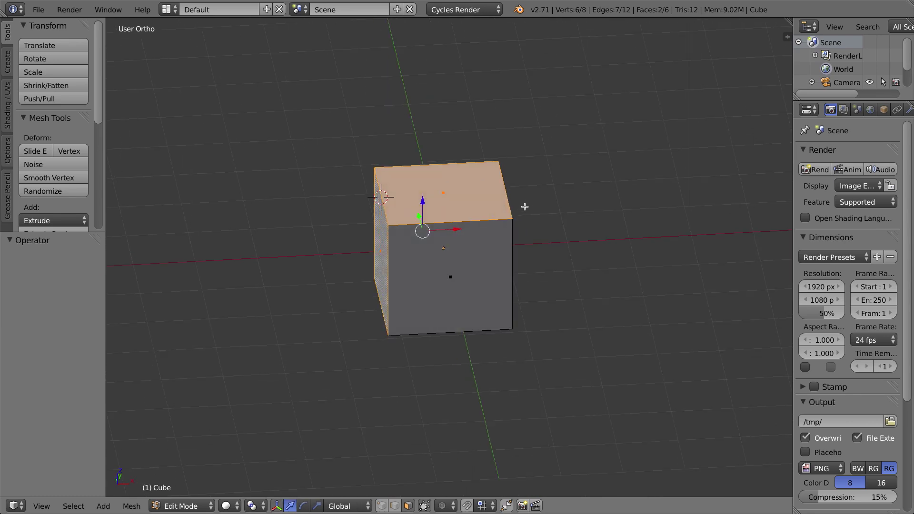
pyautogui.press('i')
pyautogui.click(527, 207)
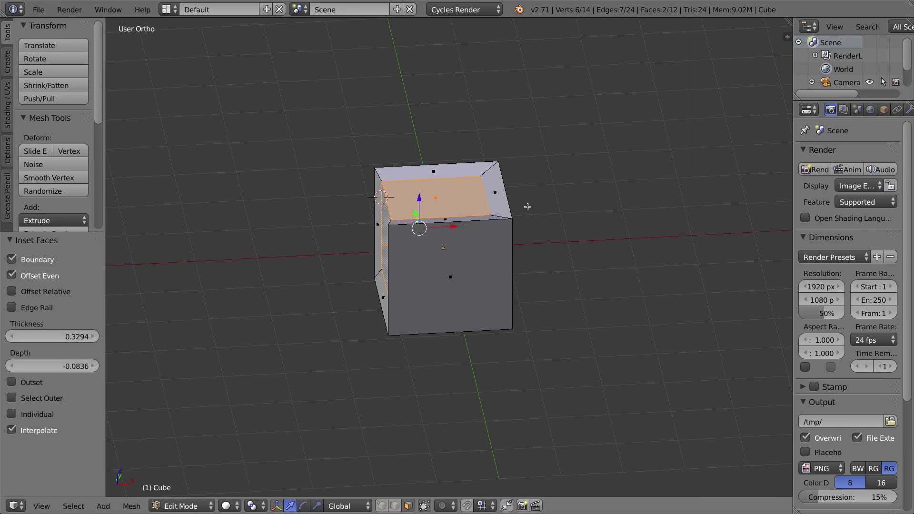
pyautogui.moveTo(445, 217); pyautogui.dragTo(449, 192, button='middle')
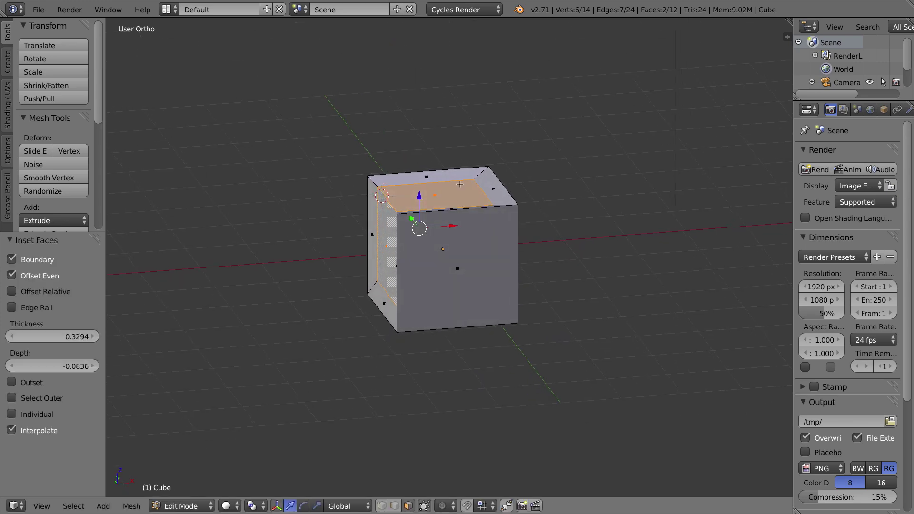
pyautogui.click(52, 365)
pyautogui.write('0')
pyautogui.press('Return')
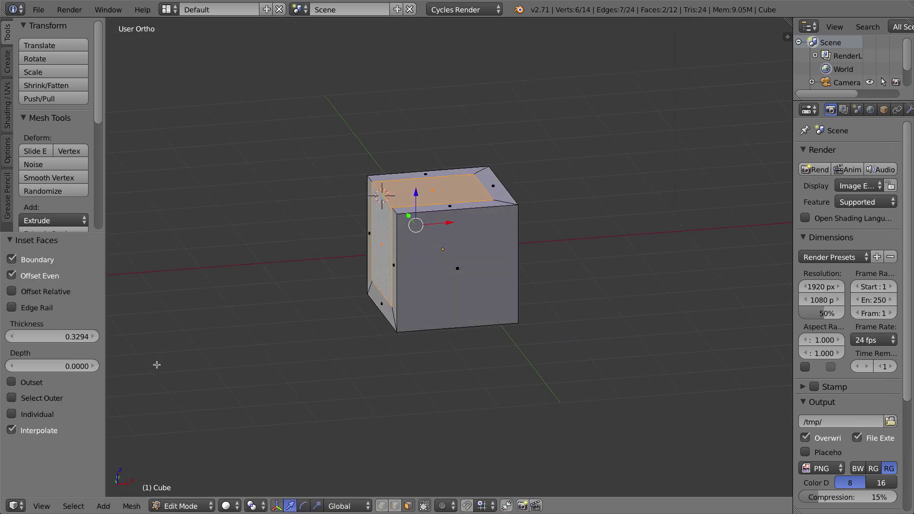
# - Toggle the inset's Select Outer option on and off, and examine the inset faces from both sides
pyautogui.moveTo(354, 218); pyautogui.dragTo(451, 175, button='middle')
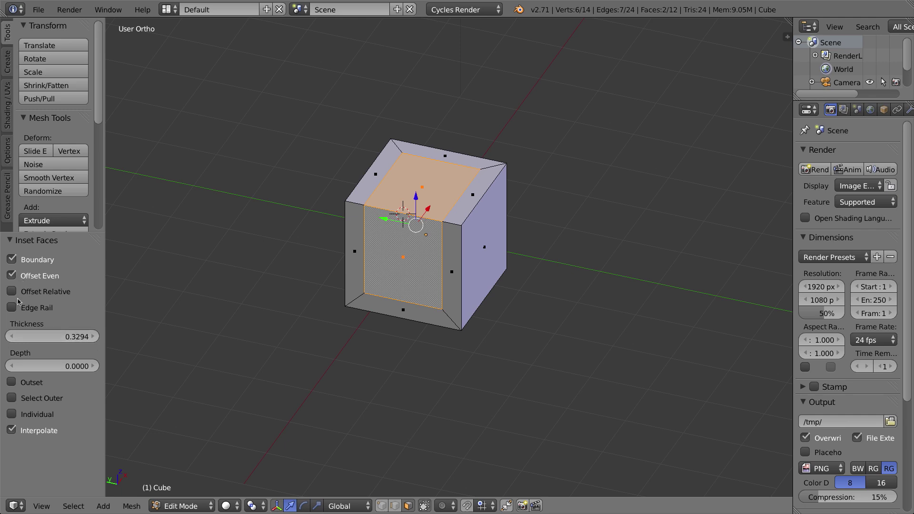
pyautogui.click(12, 398)
pyautogui.click(11, 398)
pyautogui.moveTo(506, 237); pyautogui.dragTo(458, 213, button='middle')
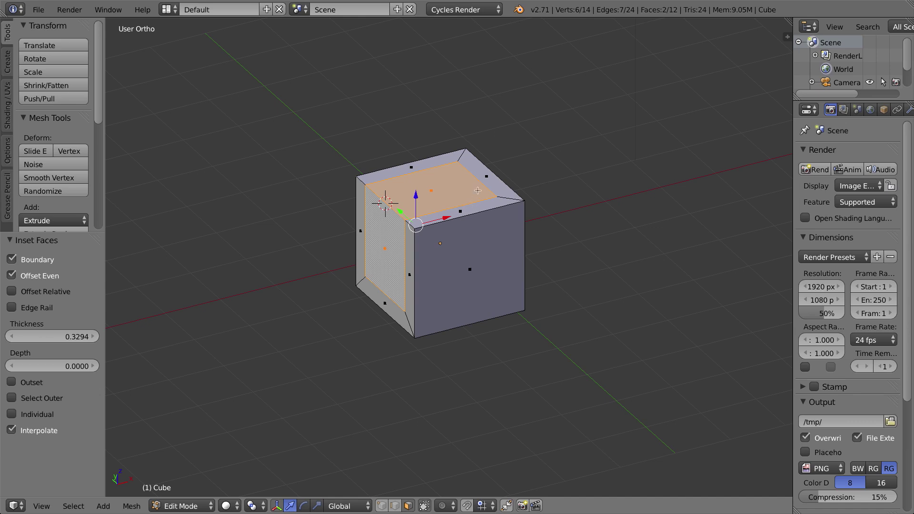
pyautogui.moveTo(477, 194); pyautogui.dragTo(387, 211, button='middle')
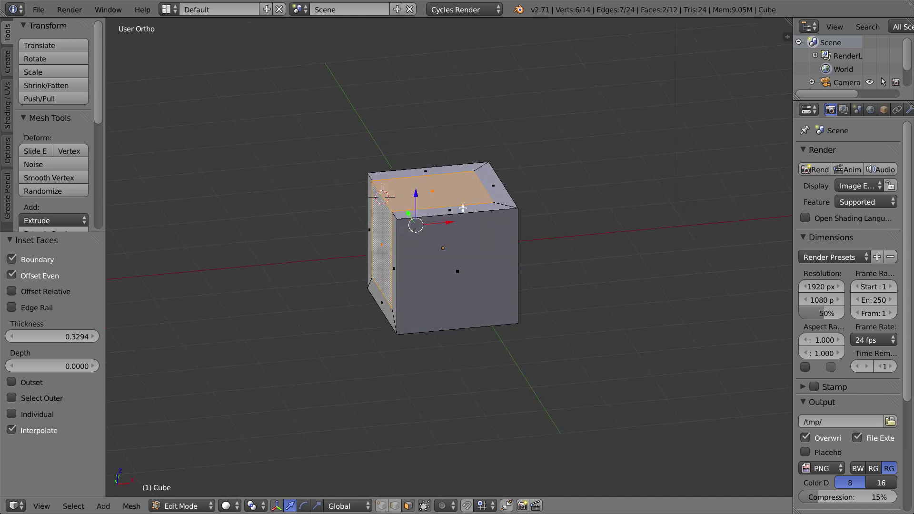
# - Extrude the two inset faces outward together by about -0.431 in X and 0.431 in Z
pyautogui.press('e')
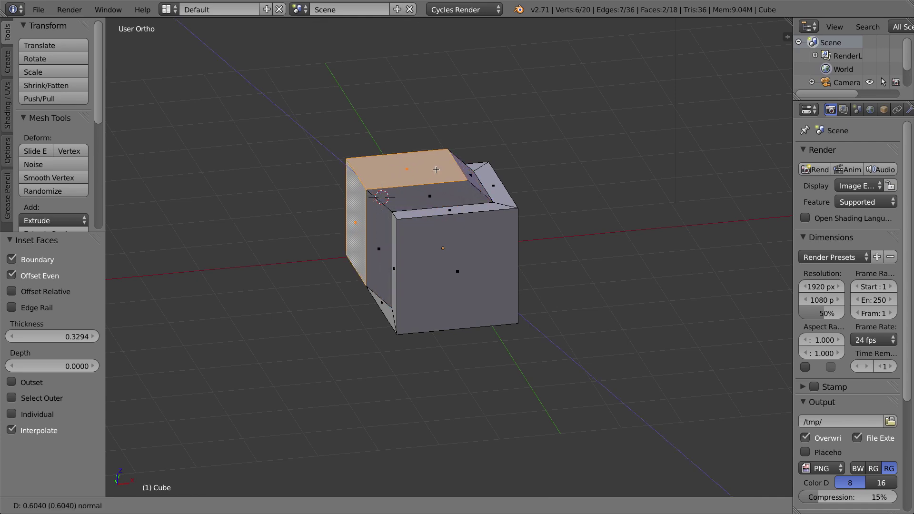
pyautogui.click(436, 194)
pyautogui.moveTo(433, 281); pyautogui.dragTo(413, 254, button='middle')
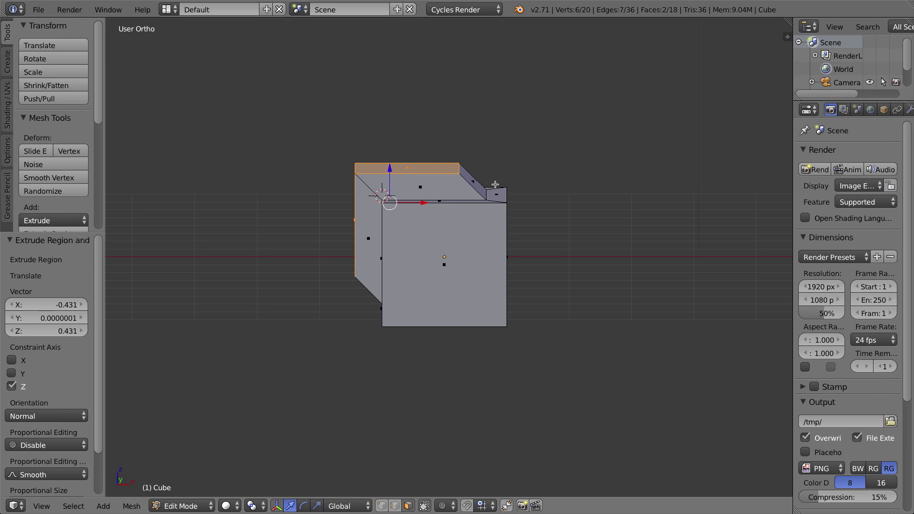
# - Select the extrusion's slanted upper and lower end faces in turn, and undo the selections and the extrusion
pyautogui.rightClick(475, 182)
pyautogui.moveTo(380, 256); pyautogui.dragTo(378, 284, button='middle')
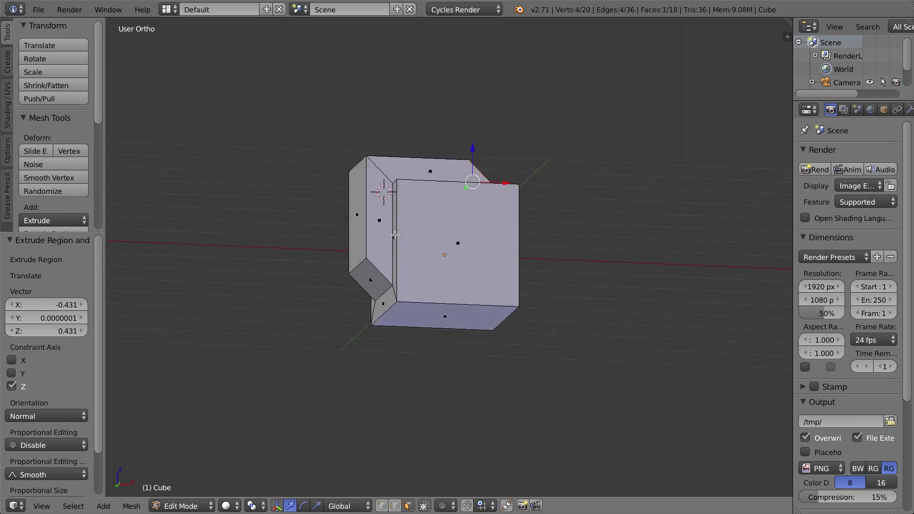
pyautogui.rightClick(370, 274)
pyautogui.moveTo(576, 145); pyautogui.dragTo(483, 180, button='middle')
pyautogui.hotkey('ctrl', 'z')
pyautogui.hotkey('ctrl', 'z')
pyautogui.hotkey('ctrl', 'z')
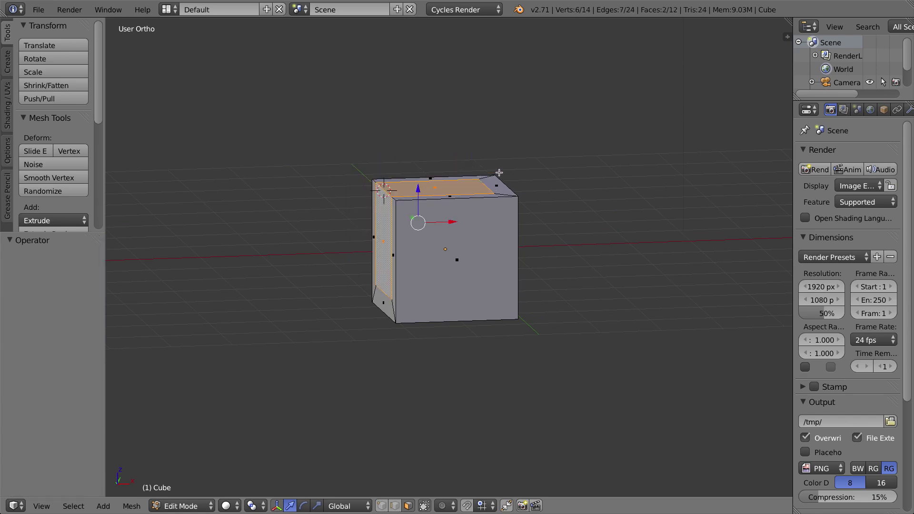
# - Inset the two already inset faces once more and set the new inset's thickness to 0
pyautogui.moveTo(500, 173); pyautogui.dragTo(498, 177, button='middle')
pyautogui.press('i')
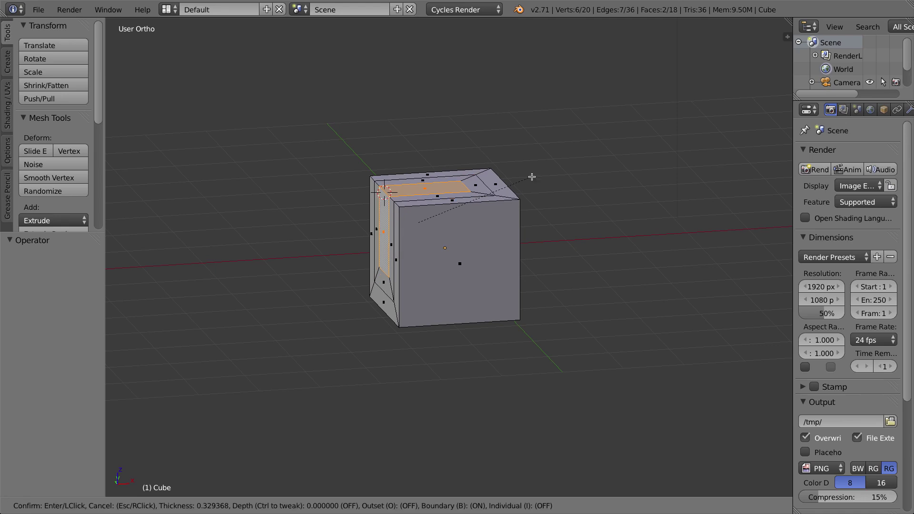
pyautogui.click(466, 194)
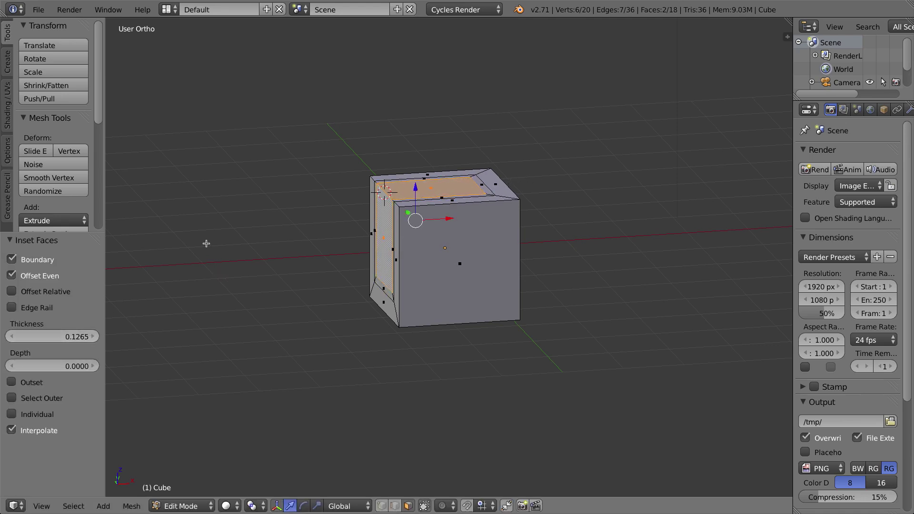
pyautogui.click(48, 336)
pyautogui.write('0')
pyautogui.press('Return')
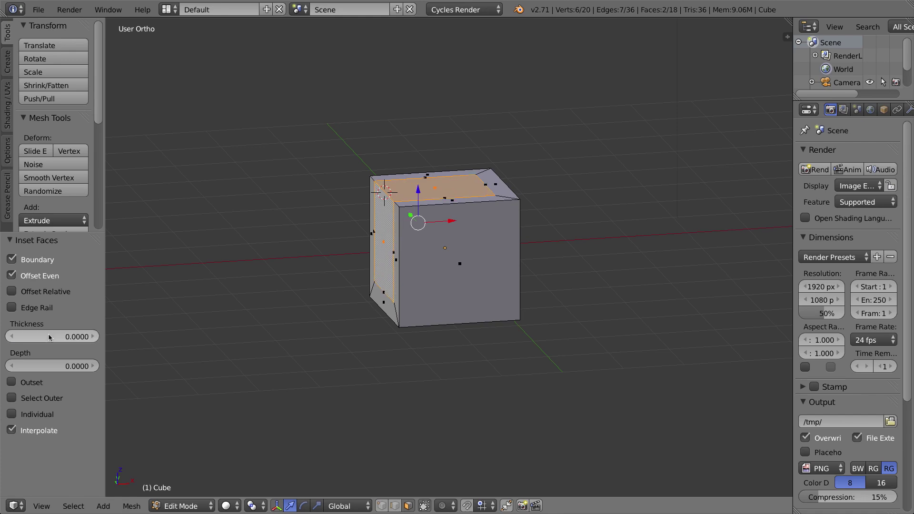
# - Set the new inset's depth to 0.5 so the two selected faces are raised outward
pyautogui.click(67, 365)
pyautogui.write('0.0')
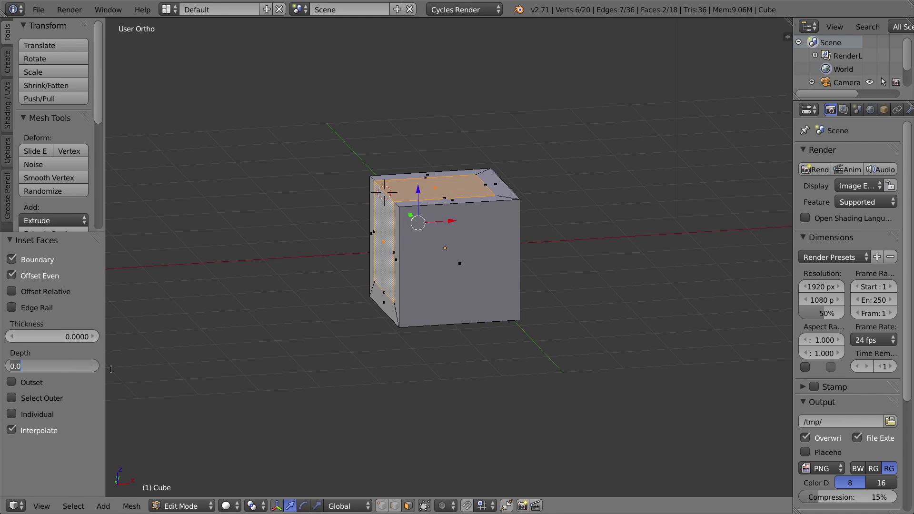
pyautogui.press('BackSpace')
pyautogui.write('5')
pyautogui.press('Return')
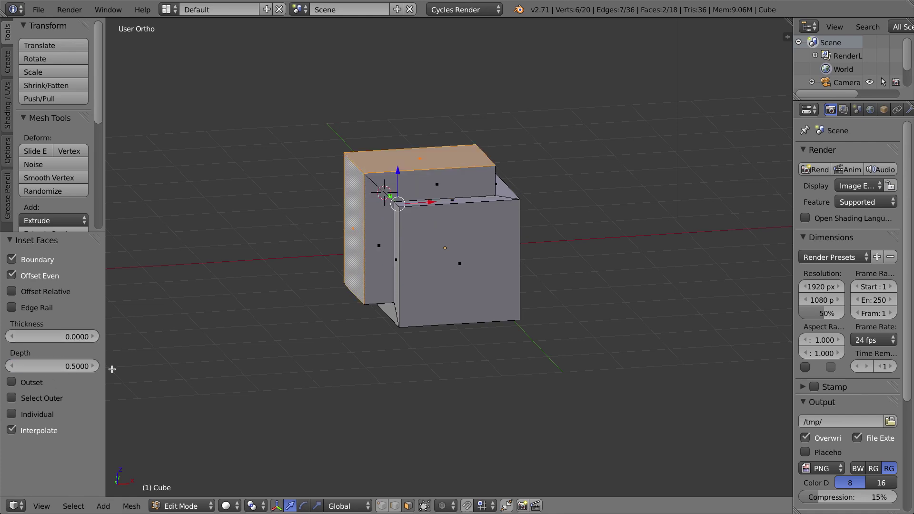
# - Set the inset's depth to -0.5 and examine the recess from the open side of the cube
pyautogui.click(70, 366)
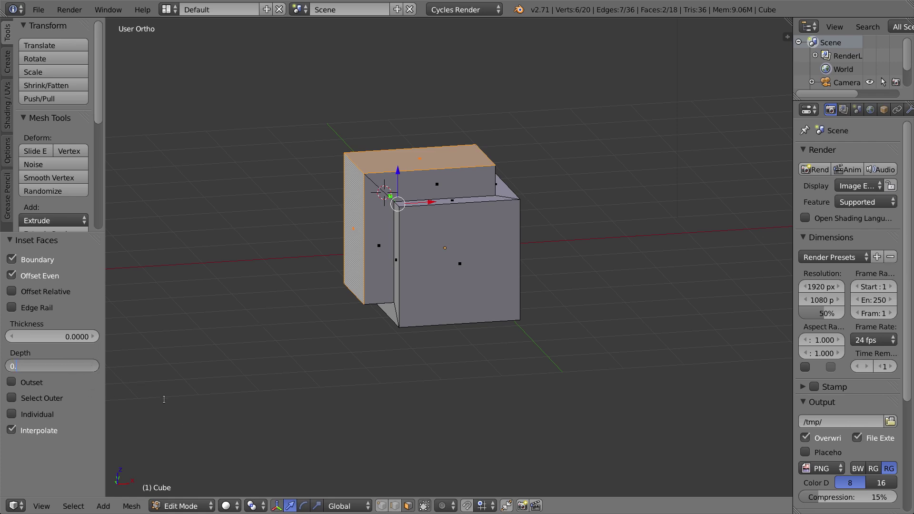
pyautogui.press('Return')
pyautogui.click(53, 366)
pyautogui.press('BackSpace')
pyautogui.write('-0.5')
pyautogui.press('Return')
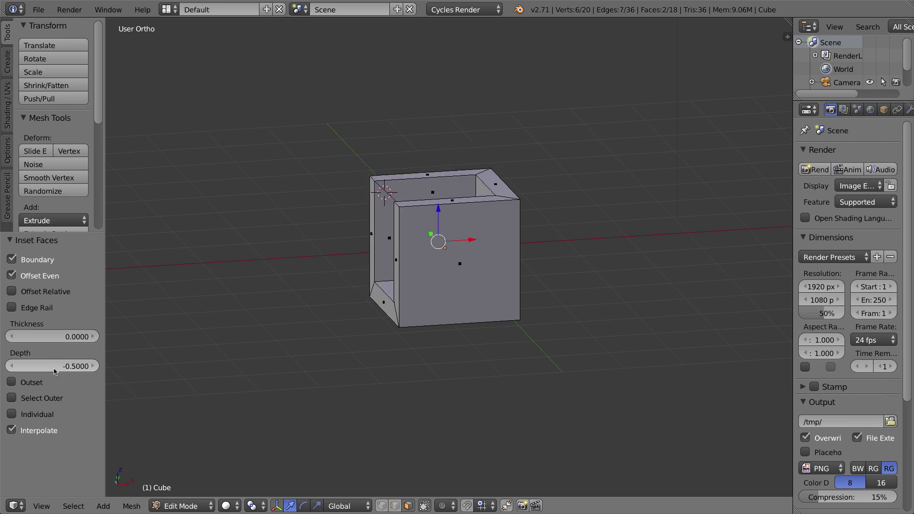
pyautogui.moveTo(387, 268); pyautogui.dragTo(377, 267, button='middle')
pyautogui.moveTo(405, 317); pyautogui.dragTo(385, 310, button='middle')
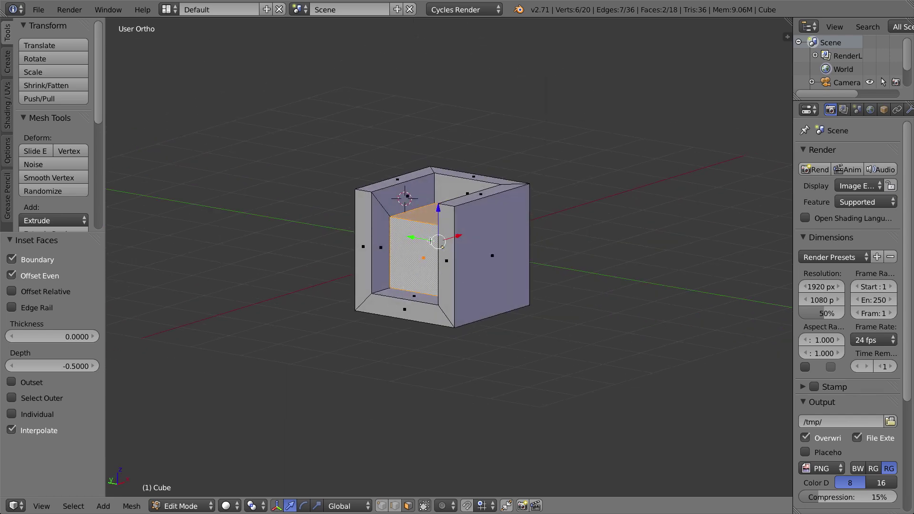
# - Undo the recessed inset, then inset the same two faces again with a depth of 0.1
pyautogui.hotkey('ctrl', 'z')
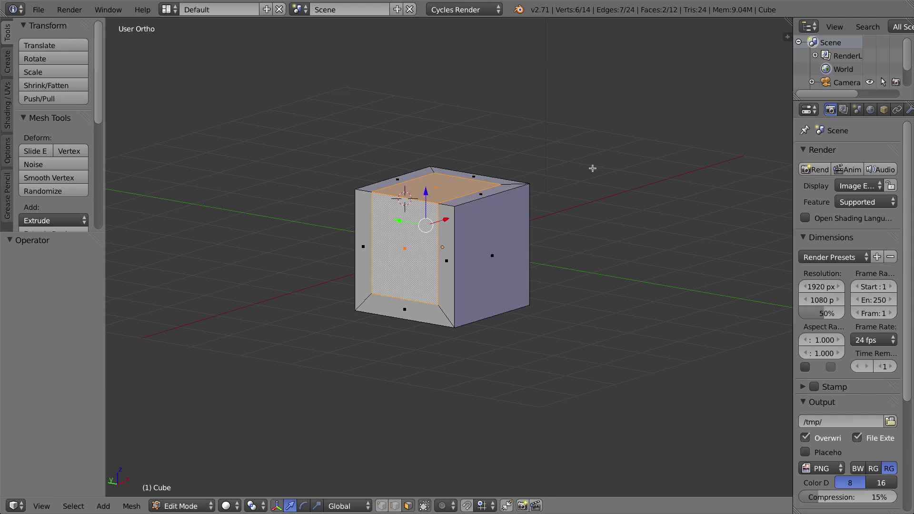
pyautogui.press('i')
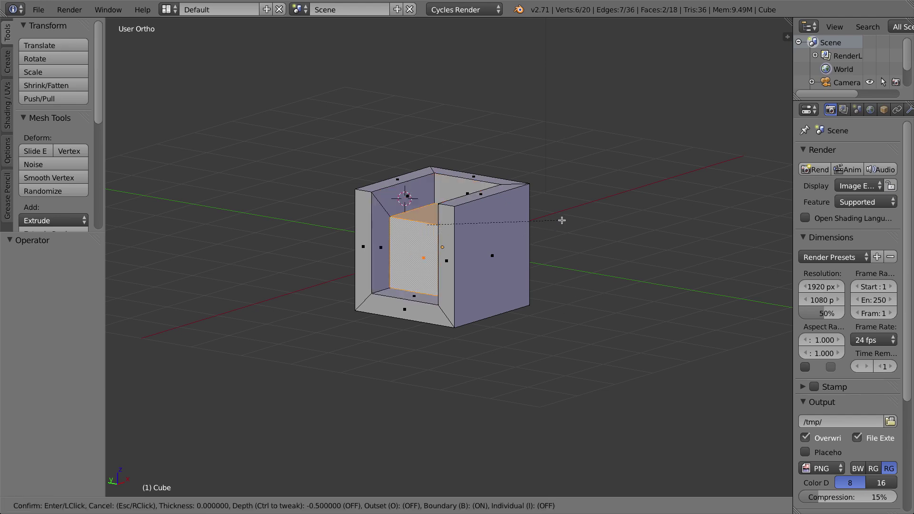
pyautogui.click(598, 253)
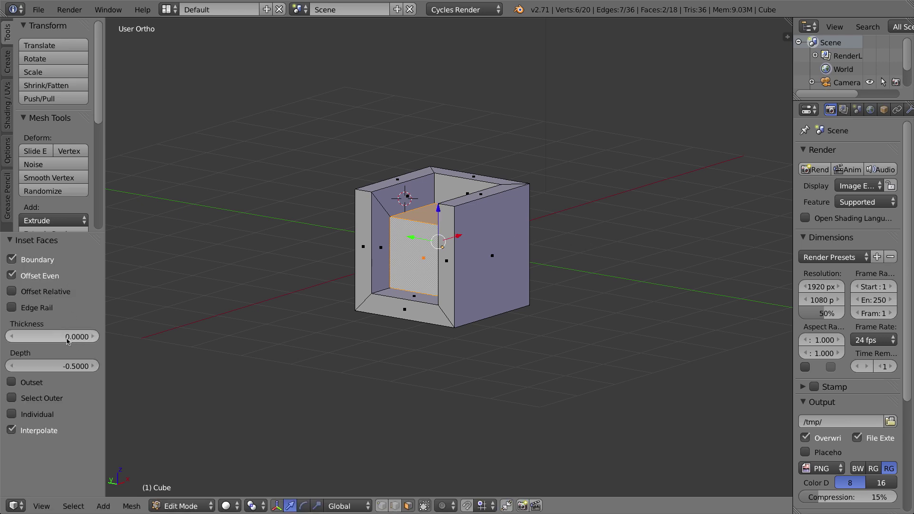
pyautogui.click(66, 365)
pyautogui.write('0')
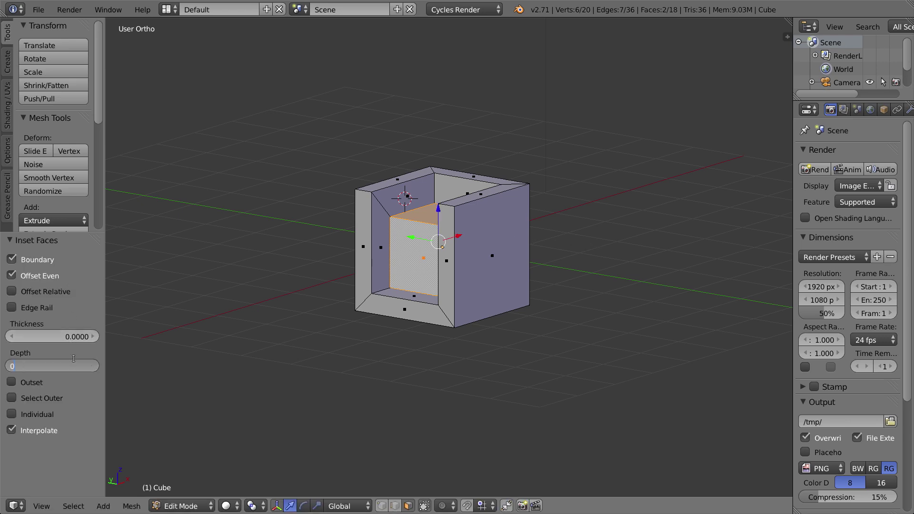
pyautogui.write('.1')
pyautogui.press('Return')
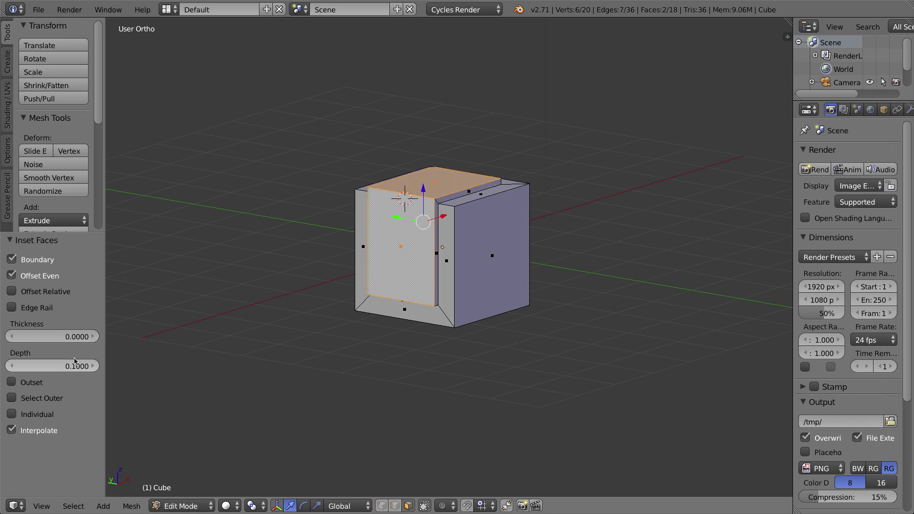
pyautogui.moveTo(531, 215); pyautogui.dragTo(433, 222, button='middle')
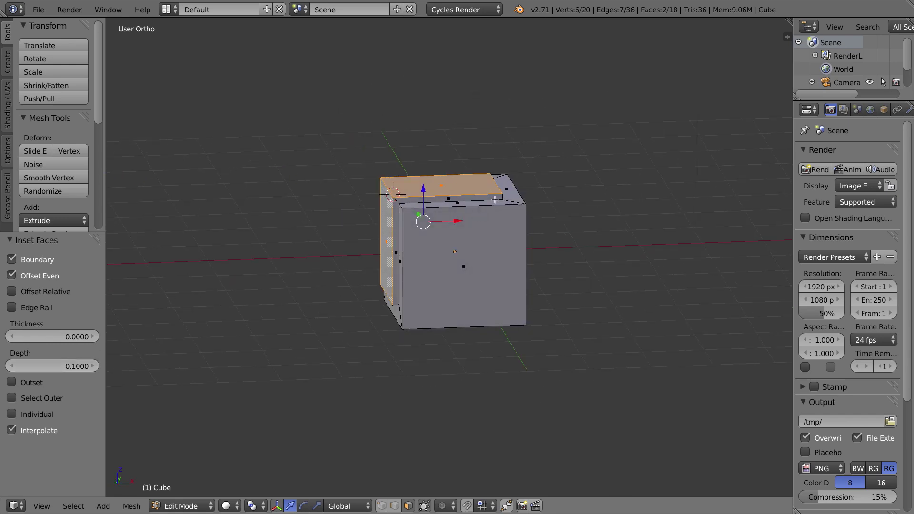